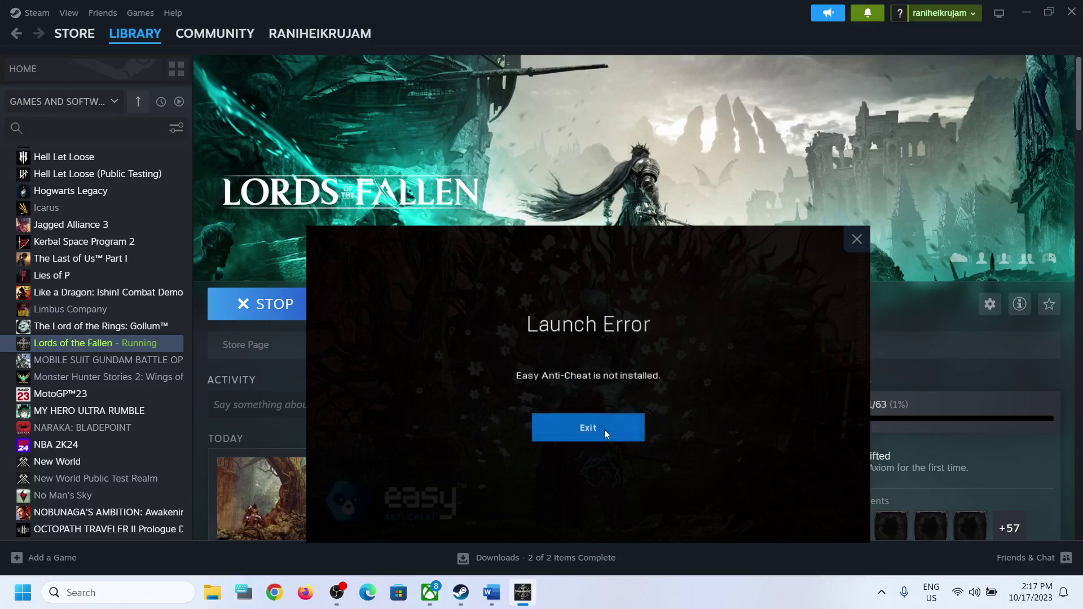
# Switch to the Word notes and highlight the Step 1 text "Run InstallAntiCheat bat file", then minimize the document
pyautogui.click(491, 592)
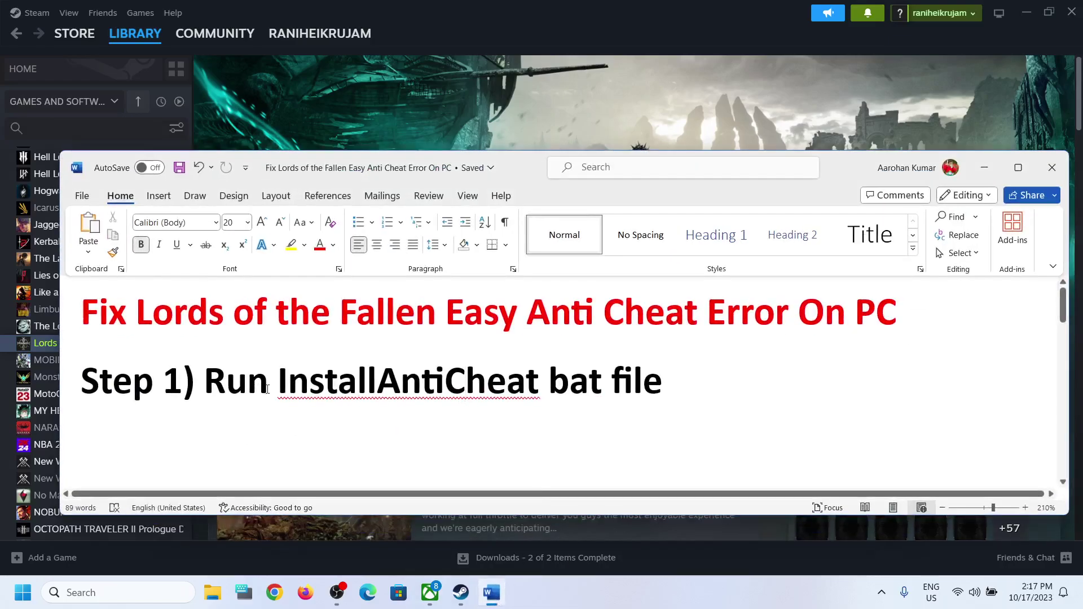
pyautogui.moveTo(214, 384); pyautogui.dragTo(663, 386)
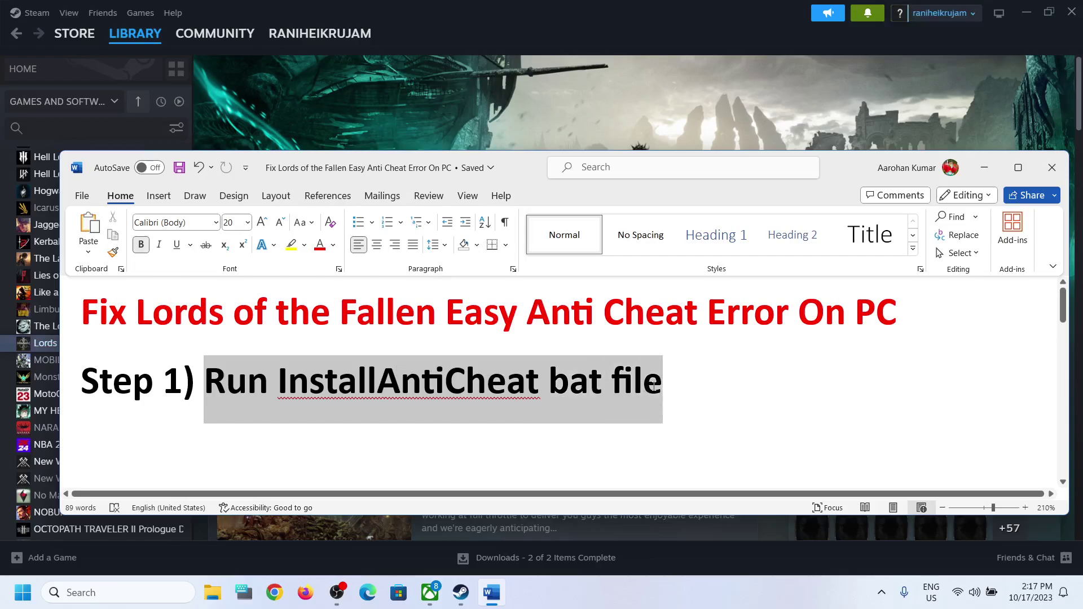
pyautogui.click(985, 167)
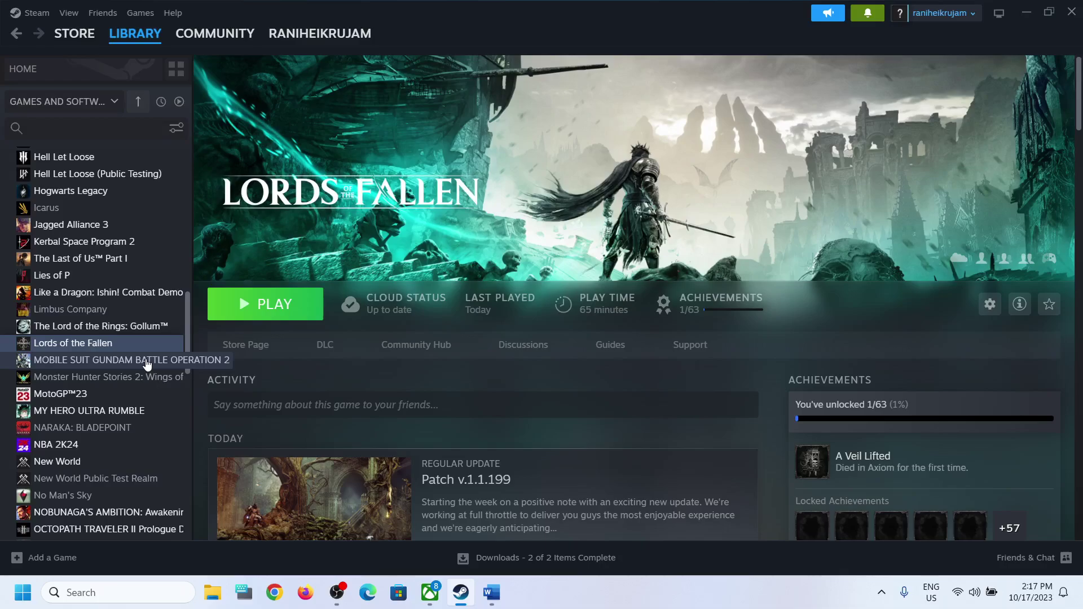
# Browse the local files of Lords of the Fallen from the Steam library and bring up the game's installation folder
pyautogui.rightClick(78, 346)
pyautogui.moveTo(109, 426)
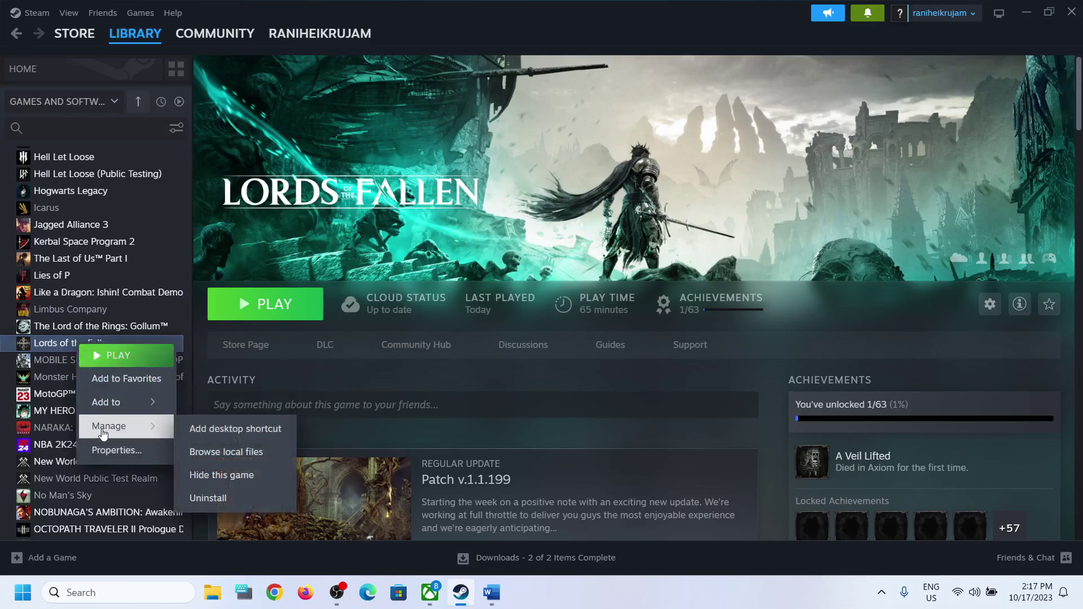
pyautogui.click(248, 451)
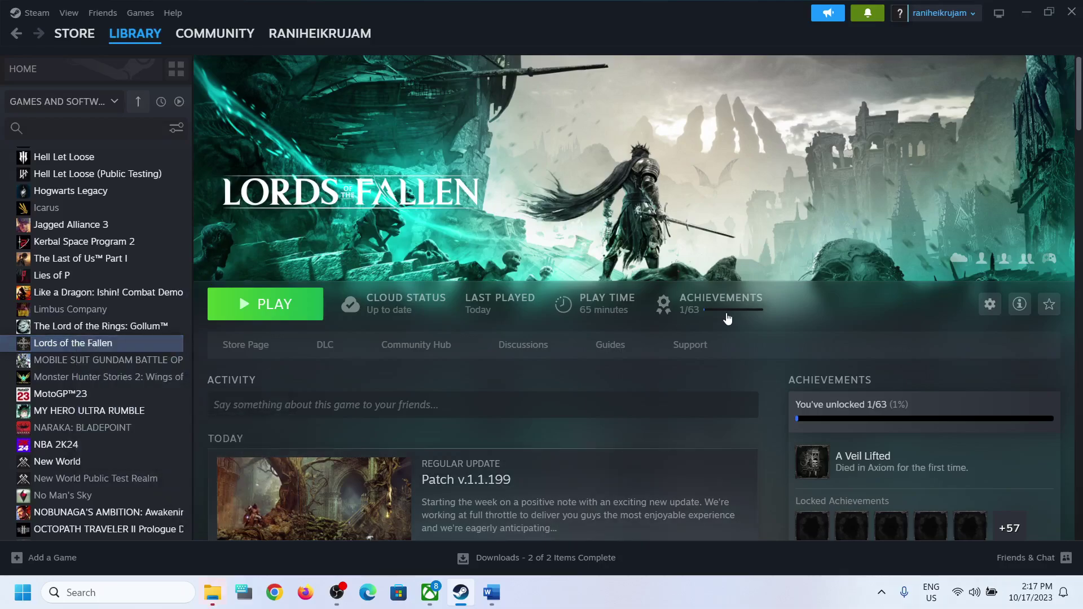
pyautogui.click(216, 591)
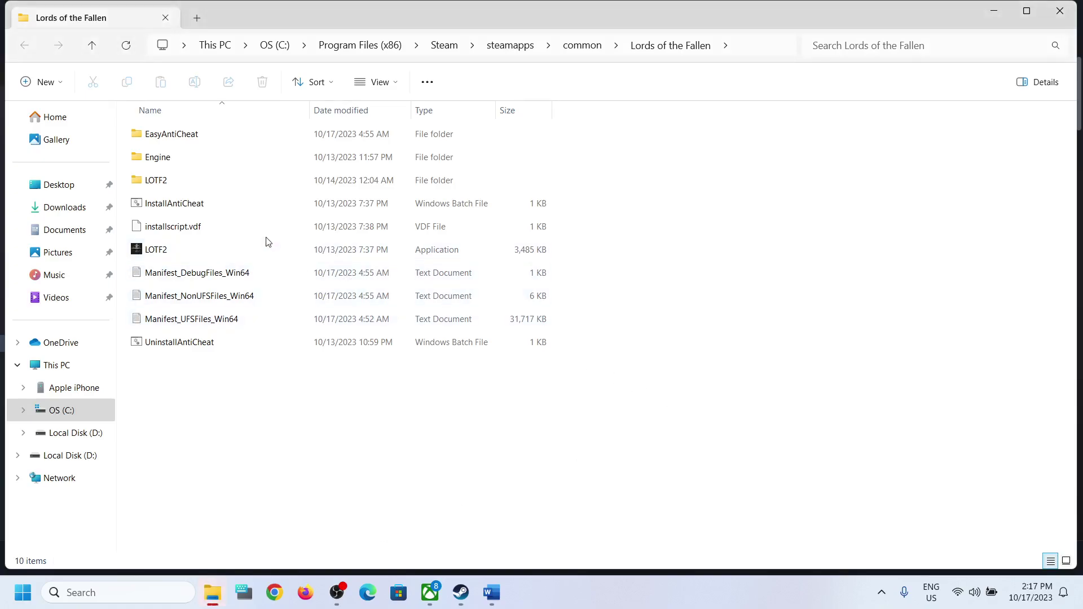
# Run the InstallAntiCheat batch file as administrator, twice
pyautogui.click(142, 208)
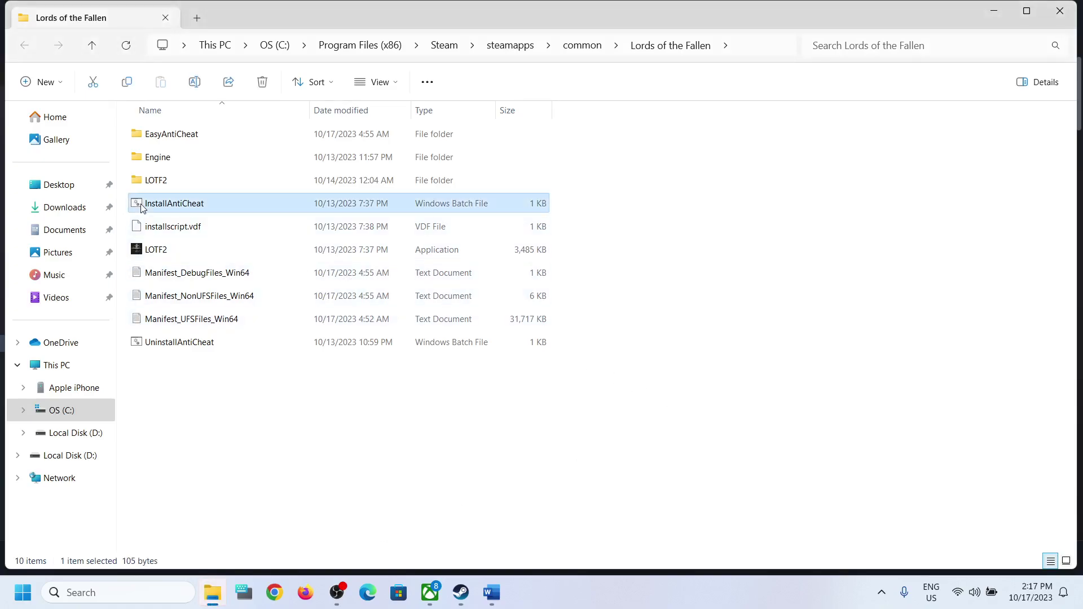
pyautogui.rightClick(180, 208)
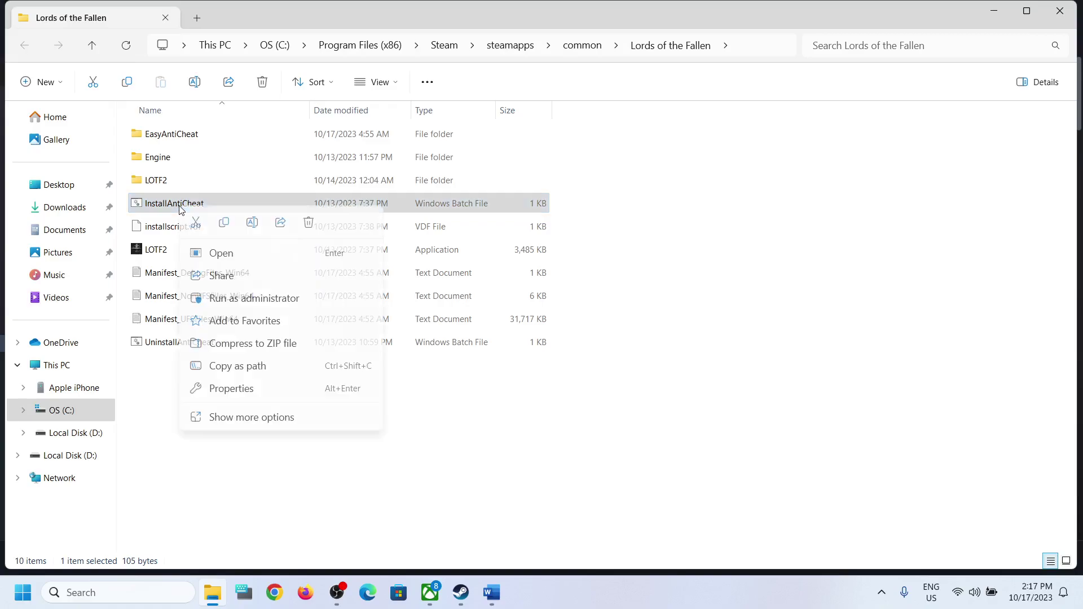
pyautogui.click(217, 305)
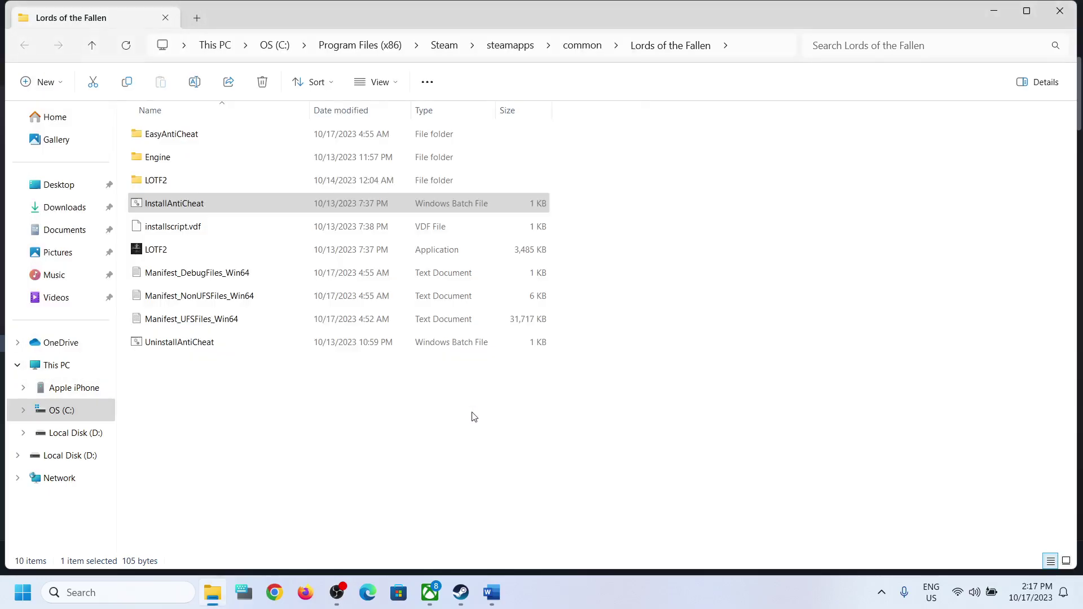
pyautogui.rightClick(190, 202)
pyautogui.click(276, 289)
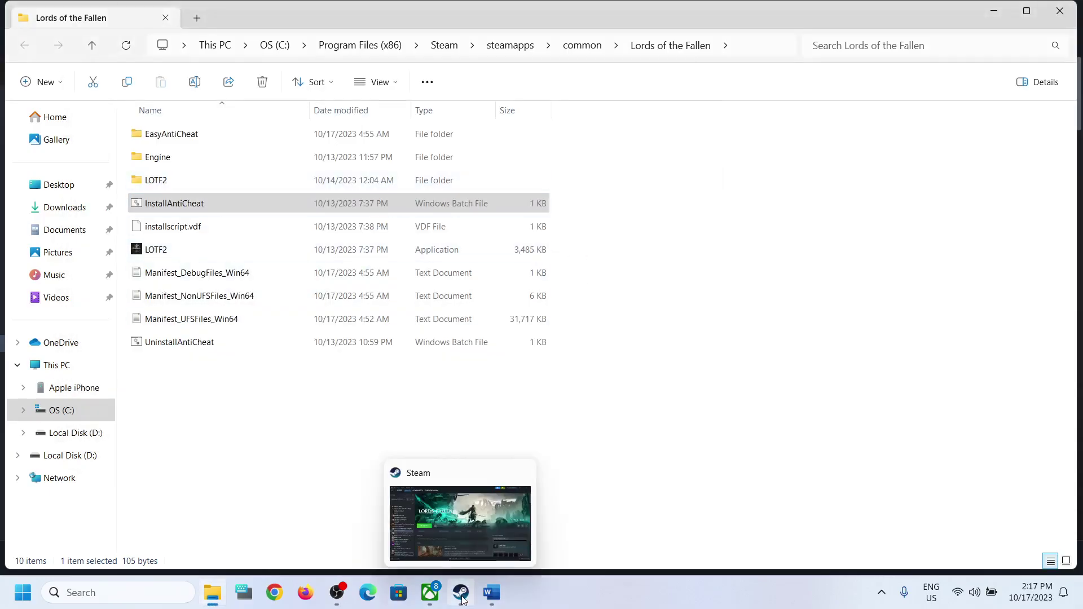
# Switch to Steam and launch Lords of the Fallen to test the fix
pyautogui.click(462, 599)
pyautogui.click(307, 302)
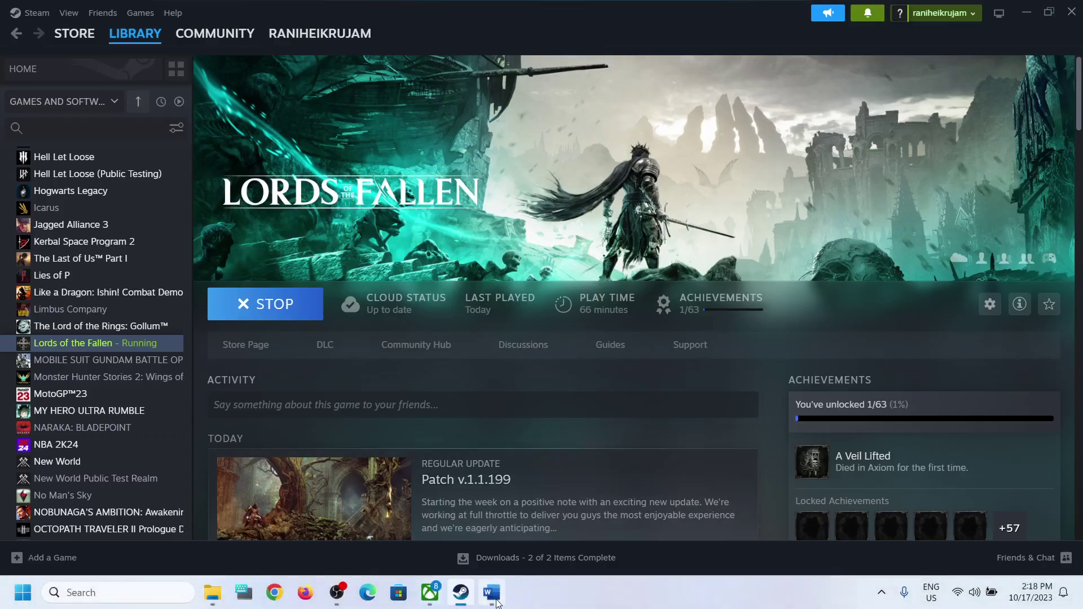
# Return to the Word notes, highlight the Step 1 text, and highlight Step 2 "Uninstall and reinstall EasyAntiCheat"
pyautogui.click(493, 593)
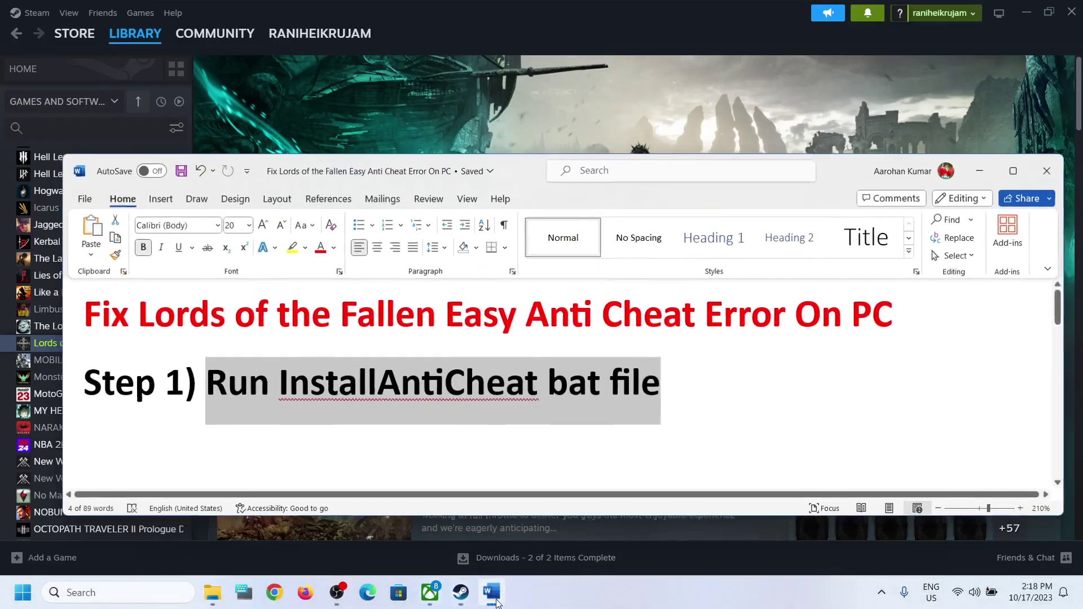
pyautogui.click(225, 384)
pyautogui.moveTo(226, 384); pyautogui.dragTo(663, 379)
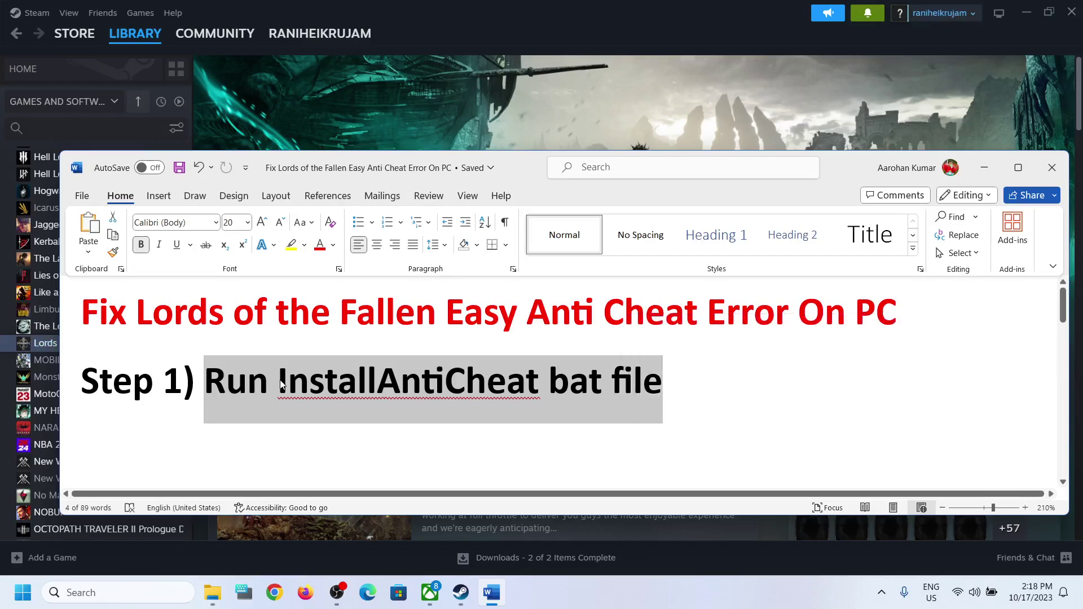
pyautogui.scroll(-3, 281, 384)
pyautogui.moveTo(221, 381); pyautogui.dragTo(667, 397)
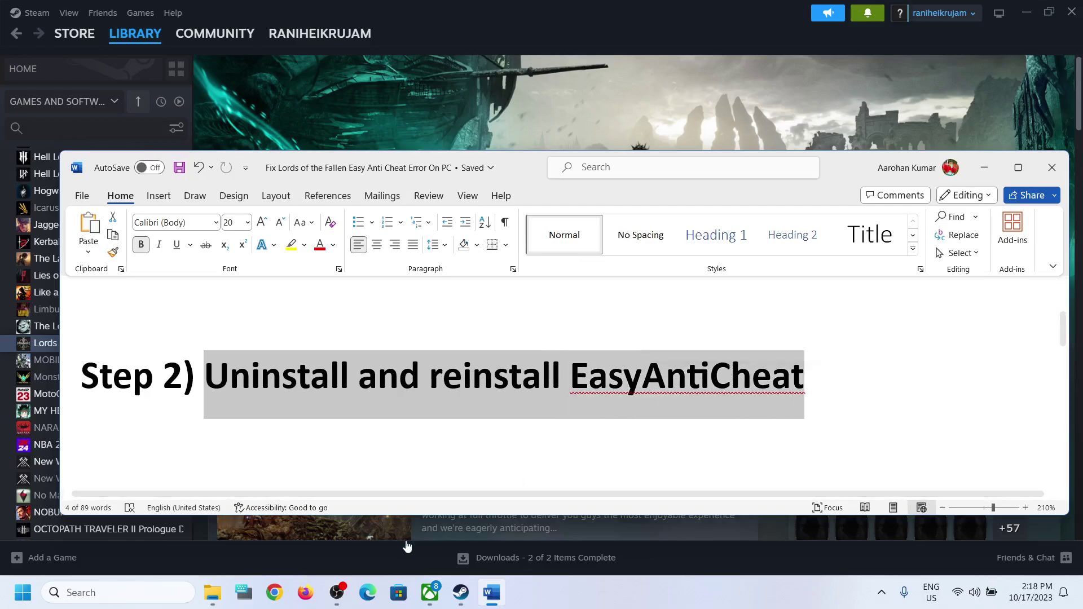
# Switch to the Lords of the Fallen folder and run the UninstallAntiCheat batch file as administrator
pyautogui.click(213, 593)
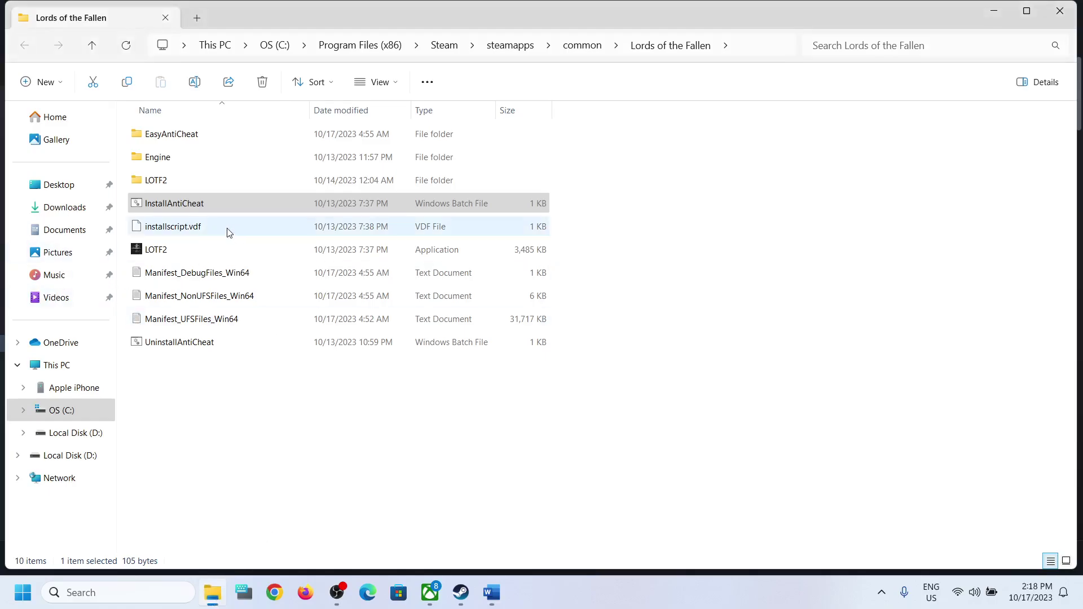
pyautogui.click(163, 345)
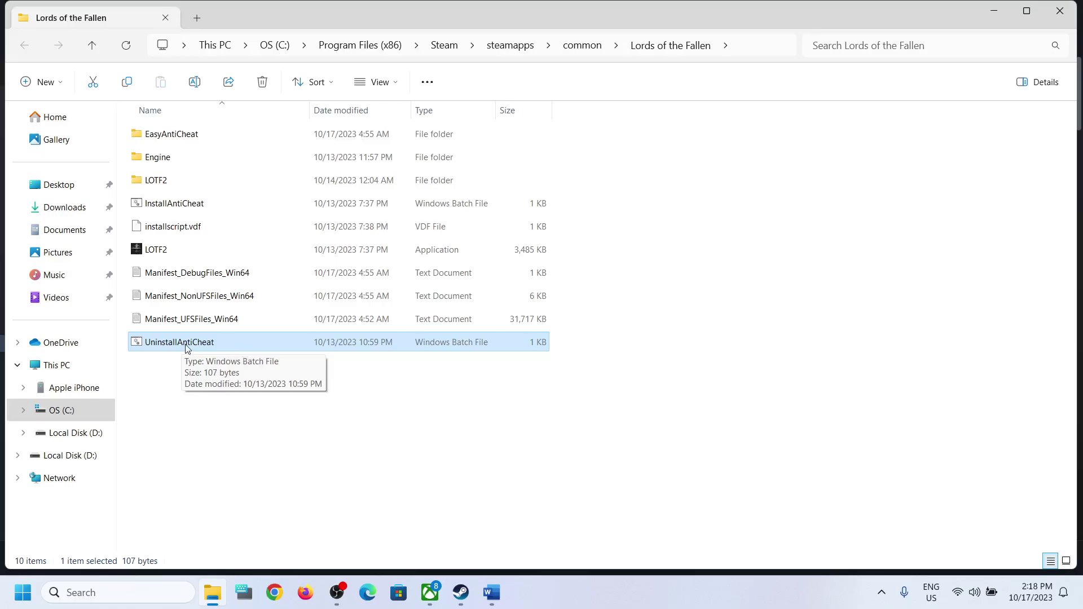
pyautogui.rightClick(186, 348)
pyautogui.click(237, 214)
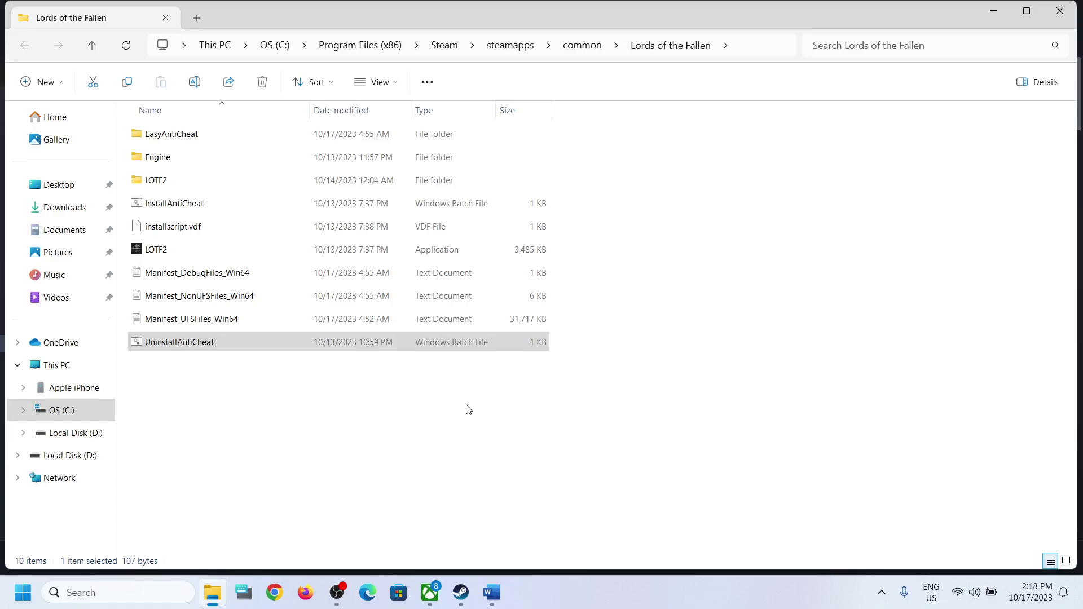
# Reinstall Easy Anti-Cheat by running the InstallAntiCheat batch file as administrator, and go back to Steam
pyautogui.click(169, 211)
pyautogui.rightClick(190, 207)
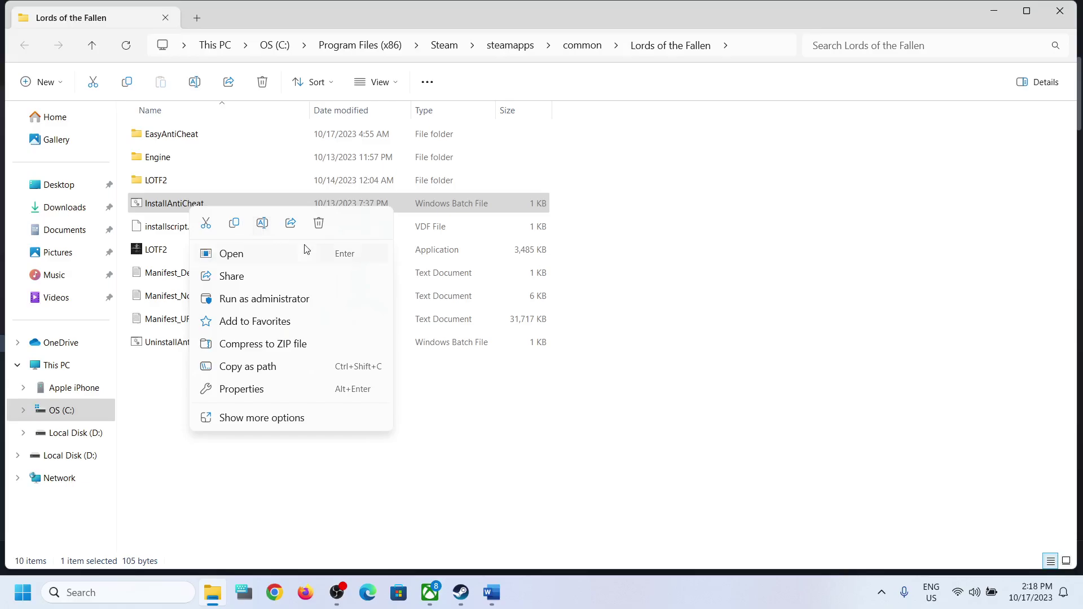
pyautogui.click(263, 300)
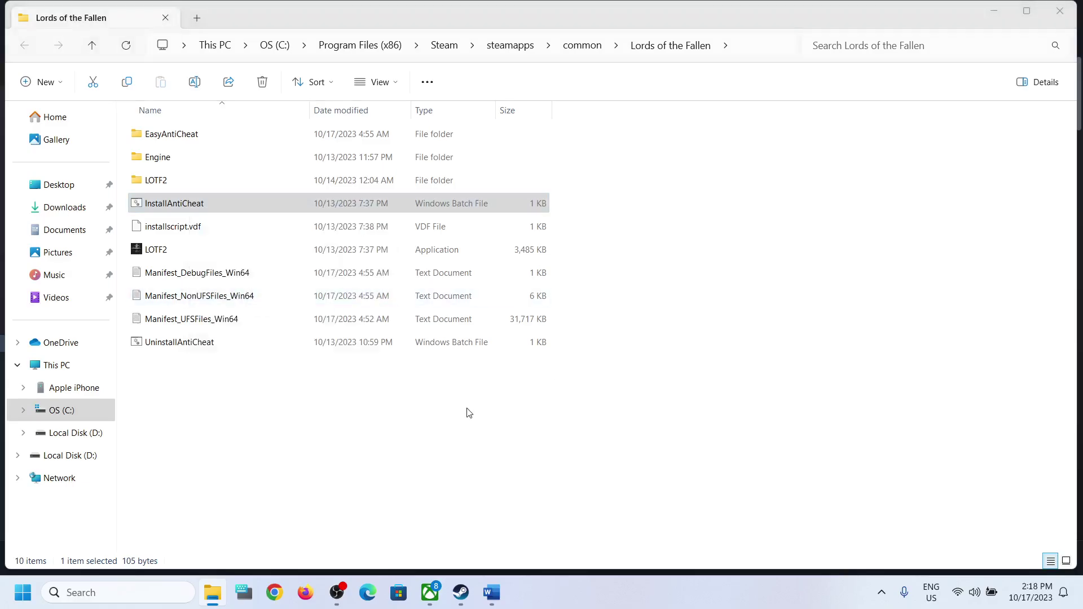
pyautogui.click(460, 593)
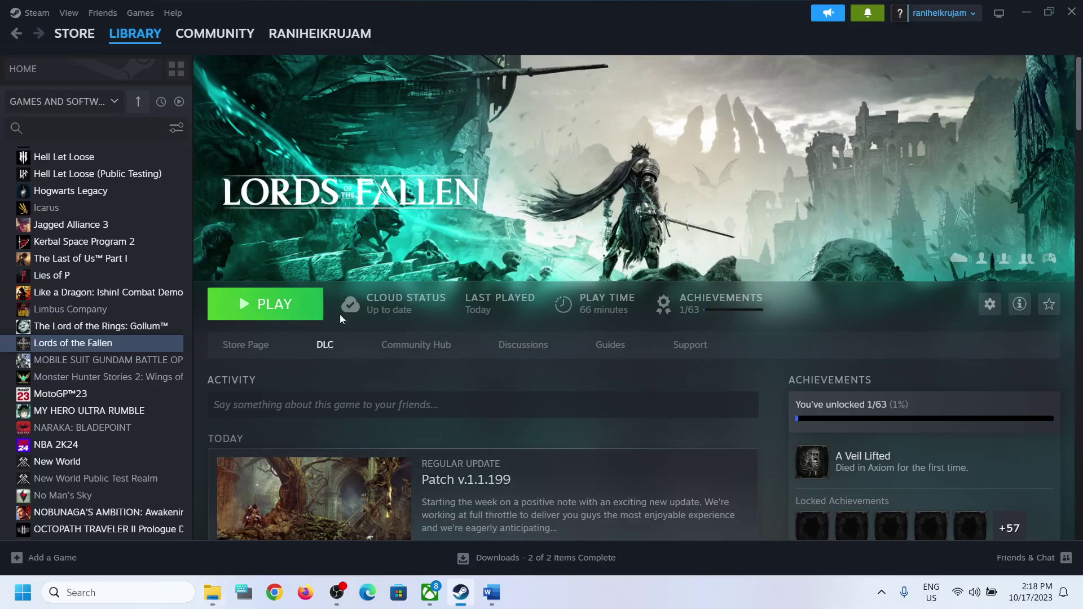
# Highlight Step 3 about allowing the game exe and Easy Anti Cheat exe through the firewall in the Word notes, then minimize them
pyautogui.click(491, 591)
pyautogui.scroll(-3, 314, 399)
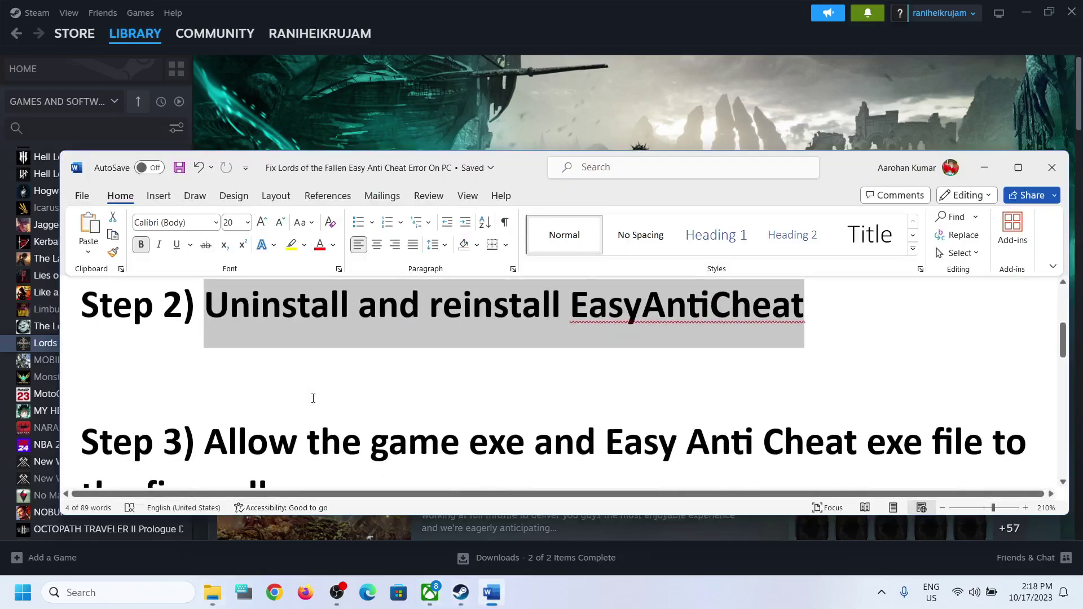
pyautogui.moveTo(223, 375); pyautogui.dragTo(372, 424)
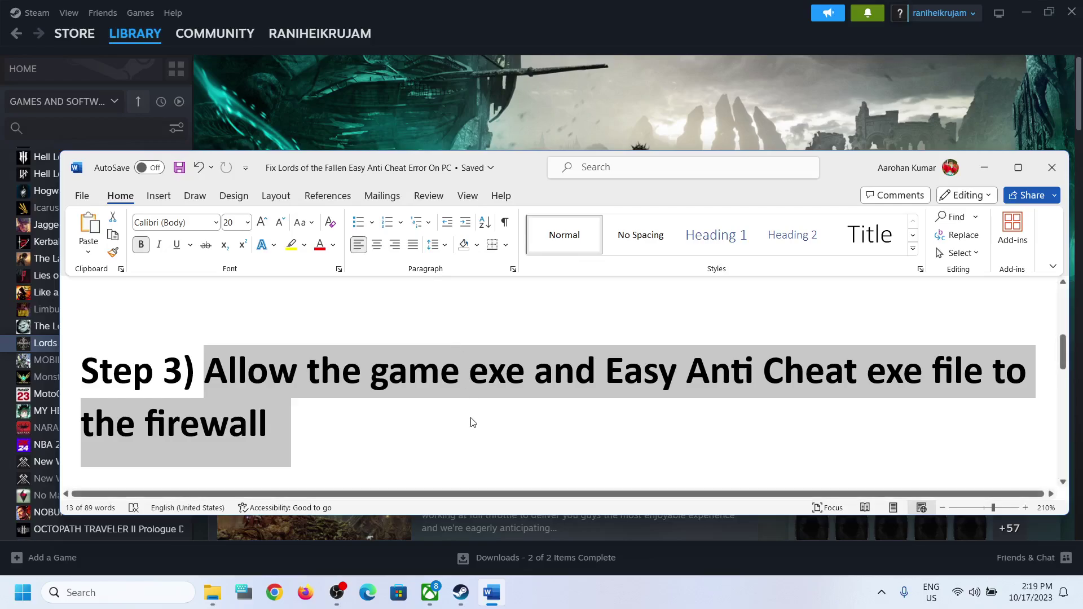
pyautogui.click(416, 405)
pyautogui.moveTo(220, 375); pyautogui.dragTo(399, 412)
pyautogui.click(985, 169)
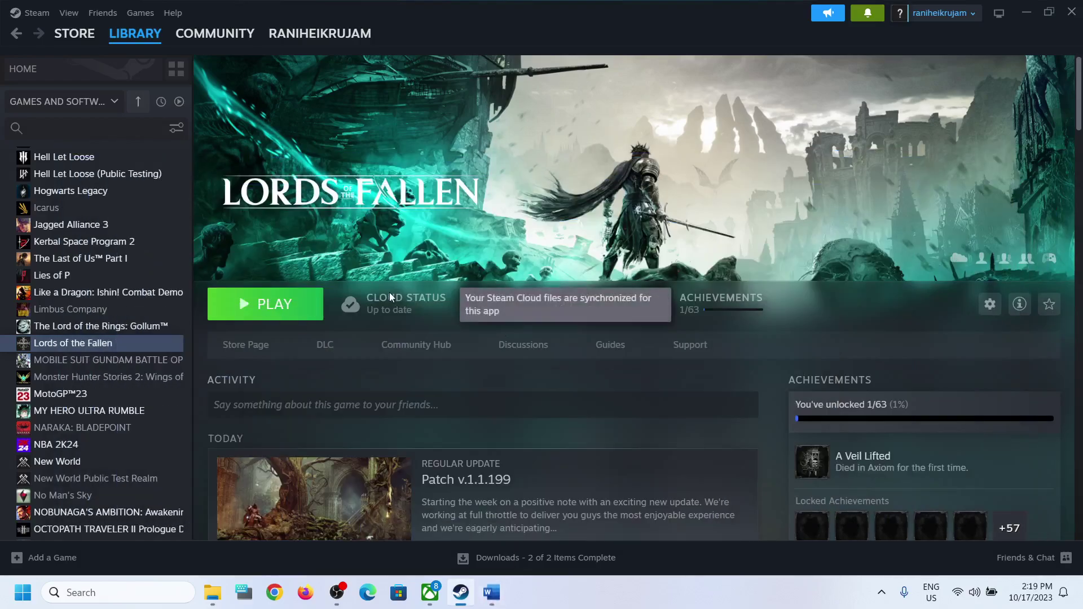
# Open Virus & threat protection from the Windows Security page of the Windows Privacy & security settings
pyautogui.press('super+i')
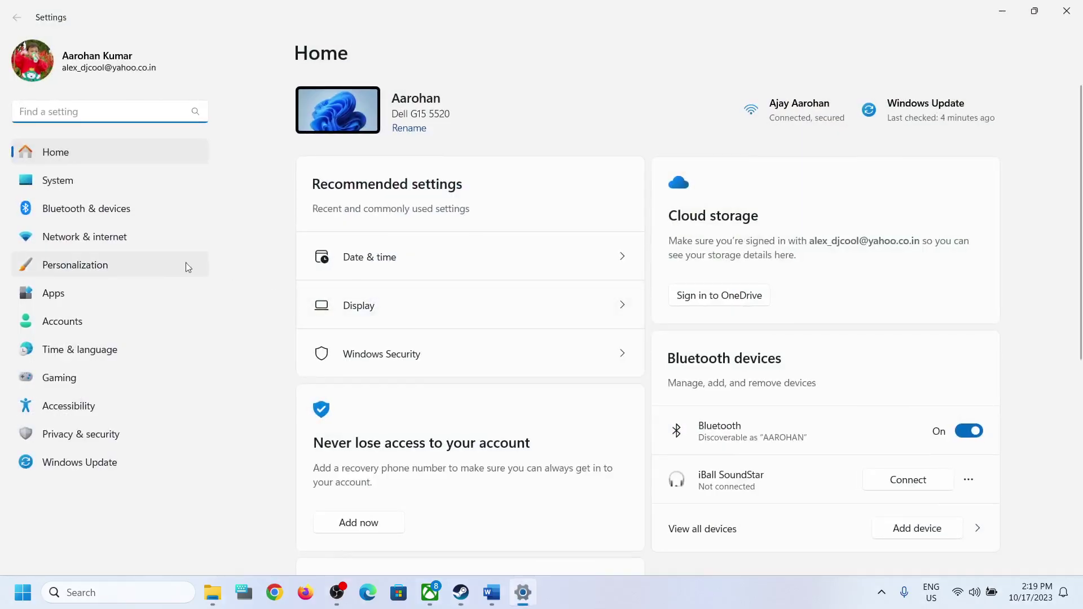
pyautogui.click(57, 437)
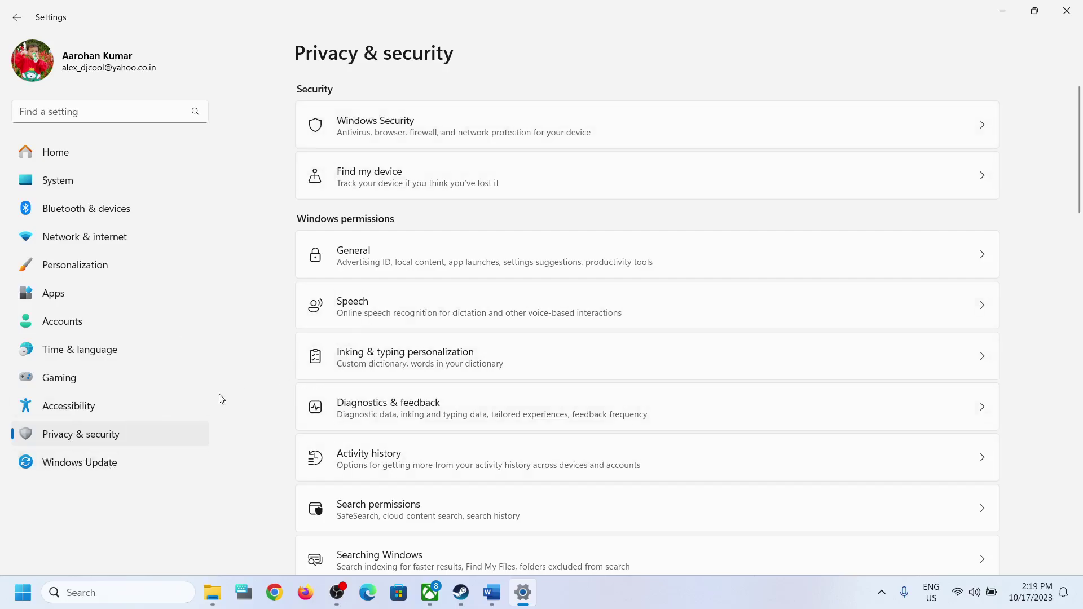
pyautogui.click(449, 136)
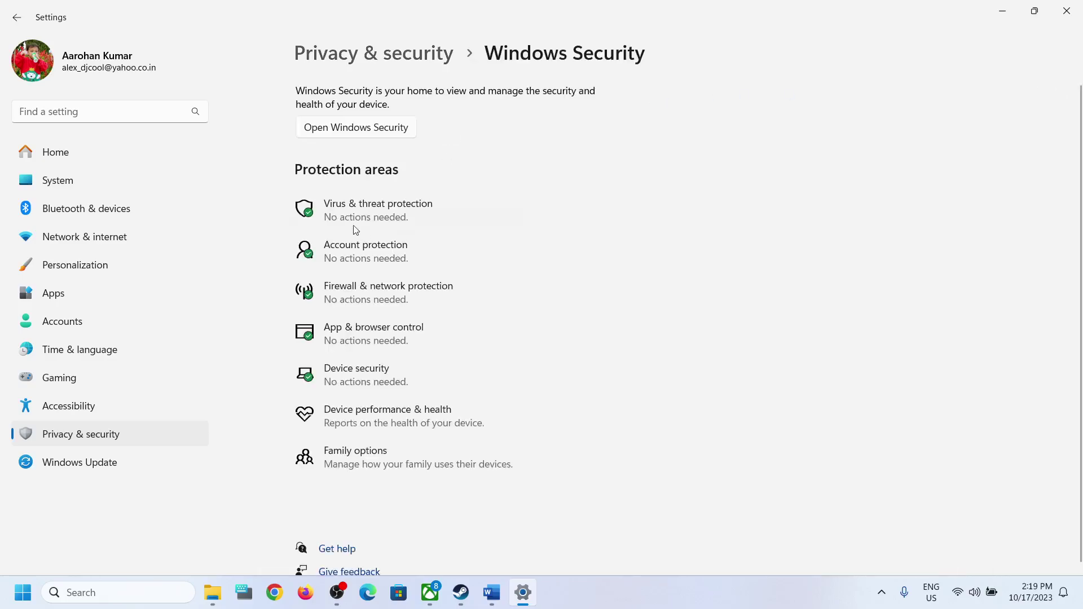
pyautogui.click(364, 214)
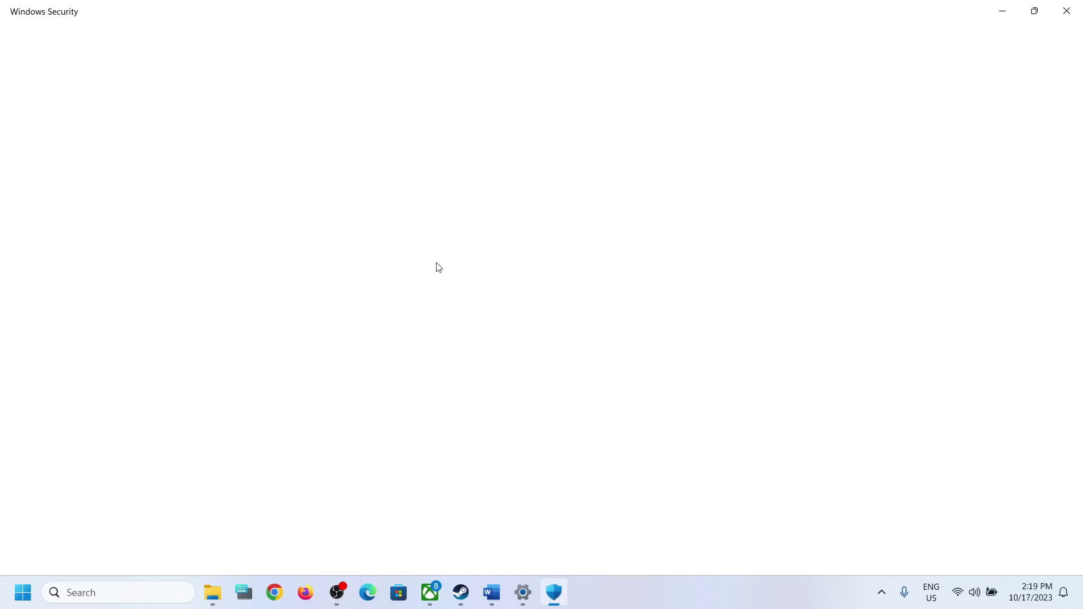
# Under Ransomware protection, open the apps allowed through Controlled folder access and start adding an app by browsing all apps
pyautogui.scroll(-2, 423, 273)
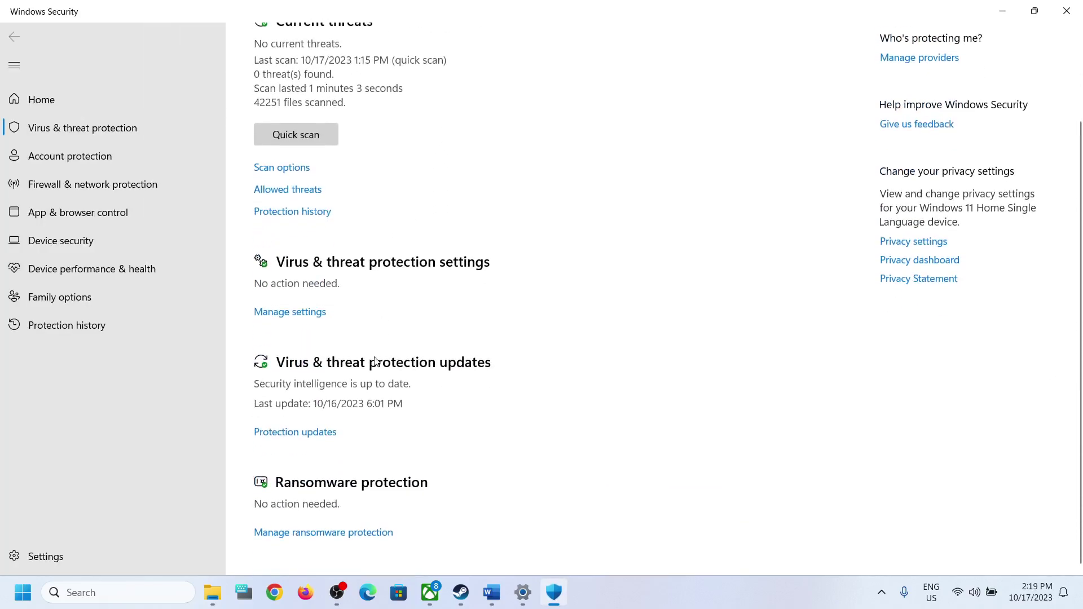
pyautogui.click(334, 537)
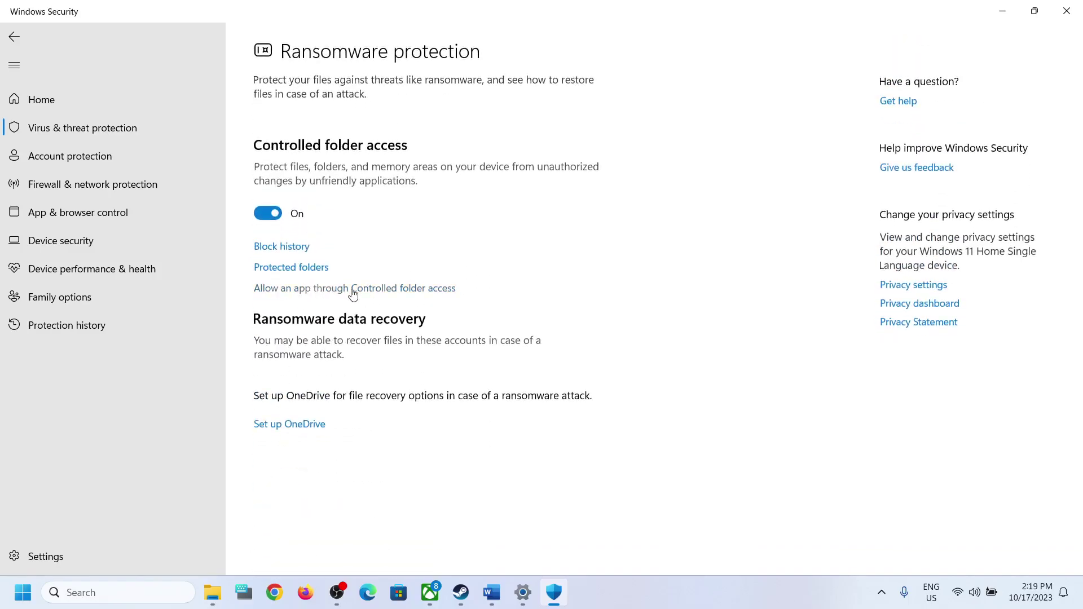
pyautogui.click(353, 289)
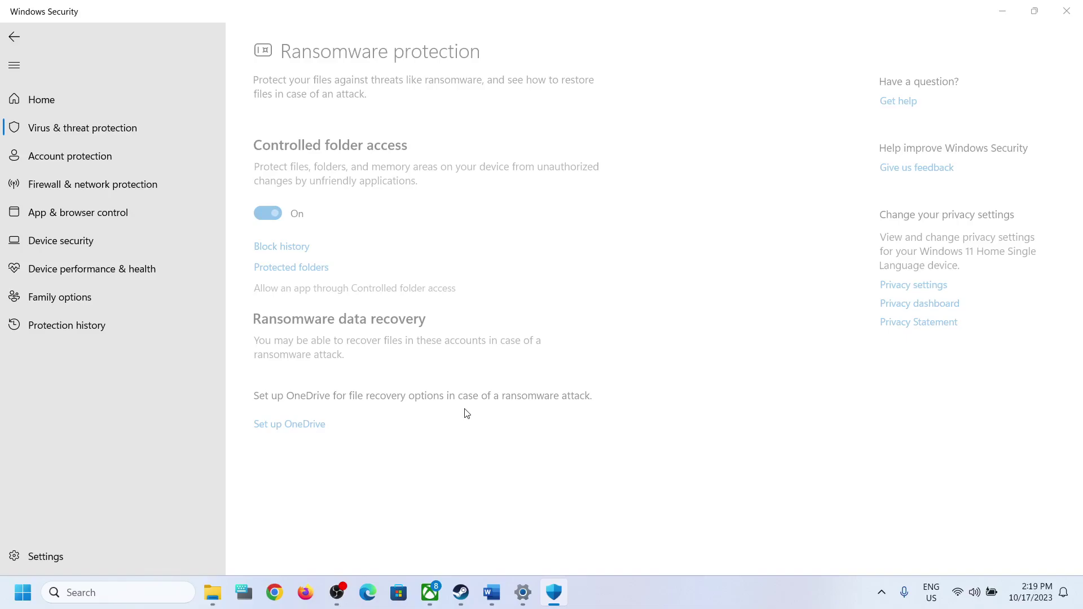
pyautogui.click(320, 60)
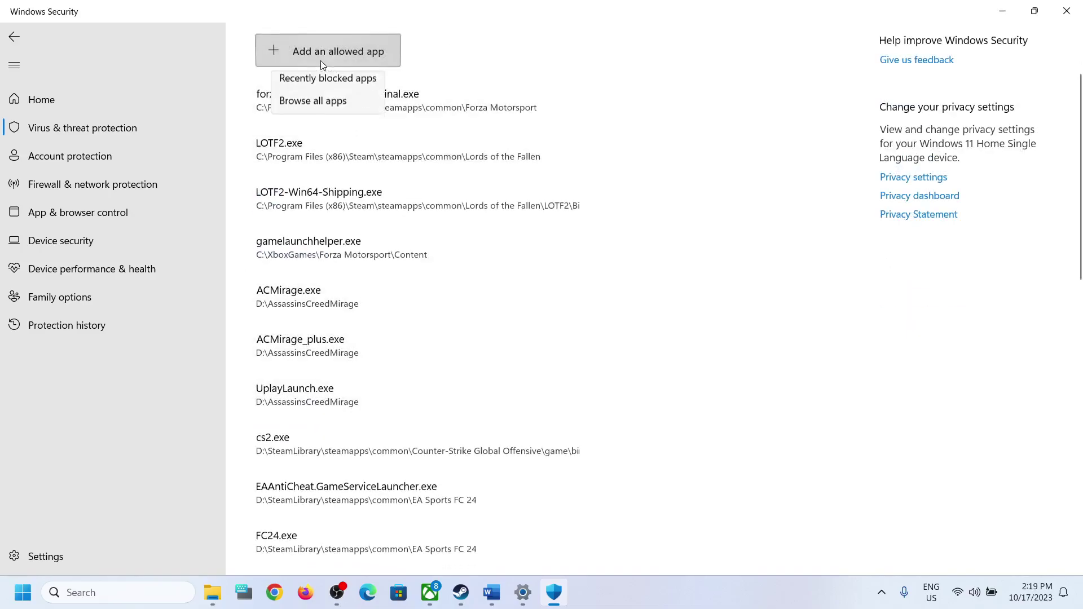
pyautogui.click(315, 102)
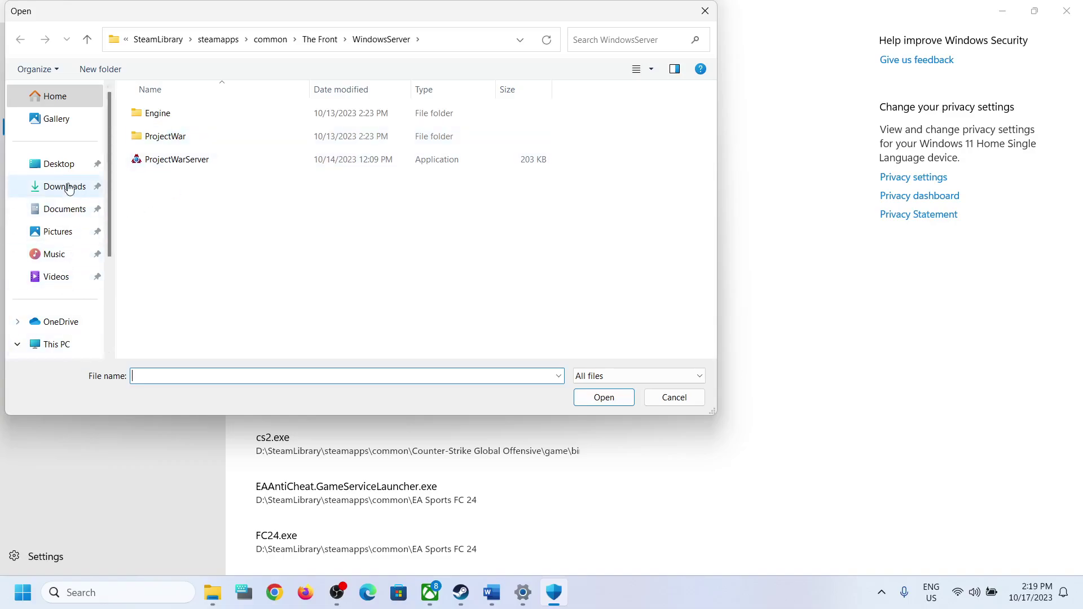
# In the file picker, browse to the Steam folder under Program Files (x86) on the OS (C:) drive
pyautogui.click(51, 346)
pyautogui.click(403, 133)
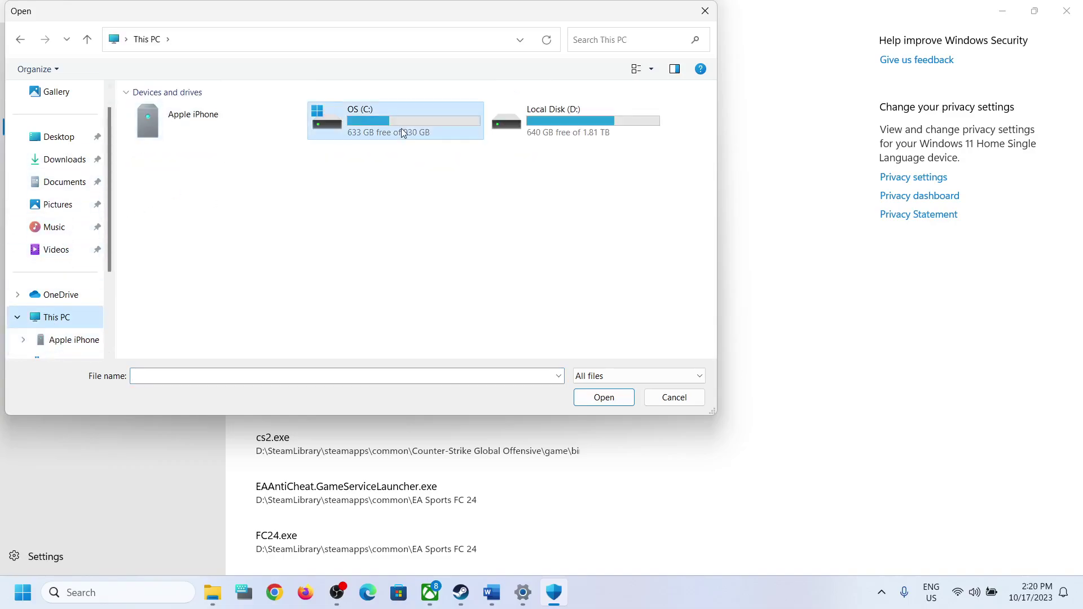
pyautogui.doubleClick(403, 133)
pyautogui.scroll(-2, 225, 237)
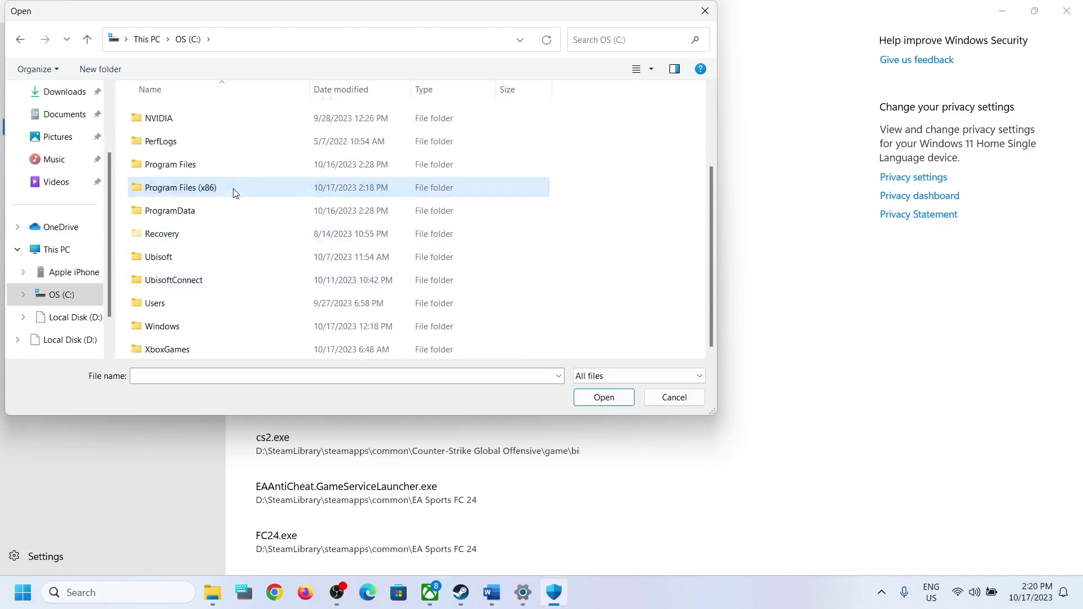
pyautogui.doubleClick(235, 193)
pyautogui.scroll(-2, 189, 305)
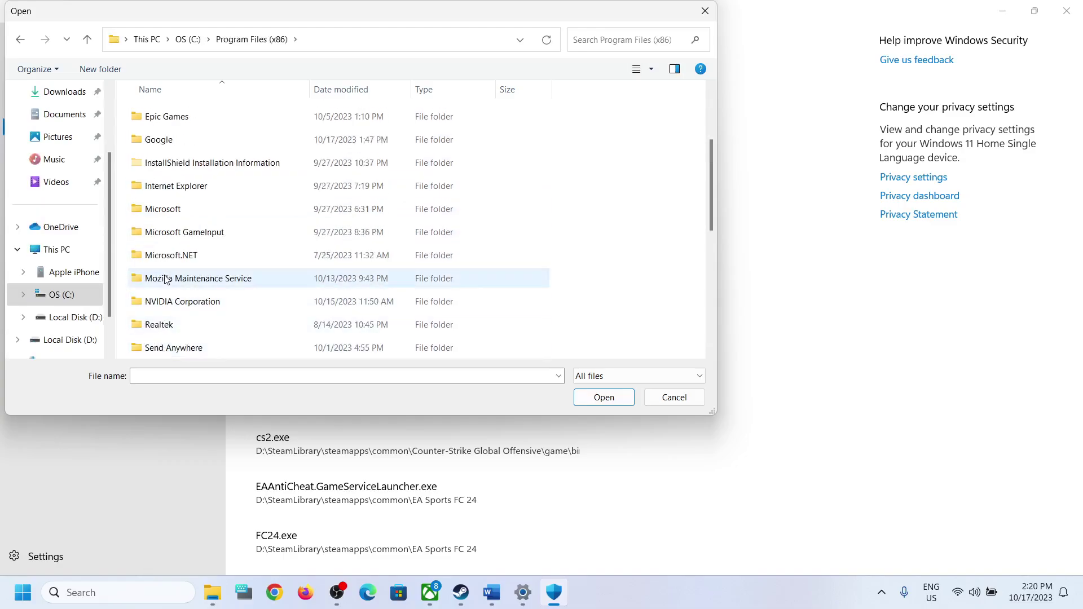
pyautogui.scroll(-2, 167, 281)
pyautogui.doubleClick(169, 233)
pyautogui.scroll(-3, 181, 213)
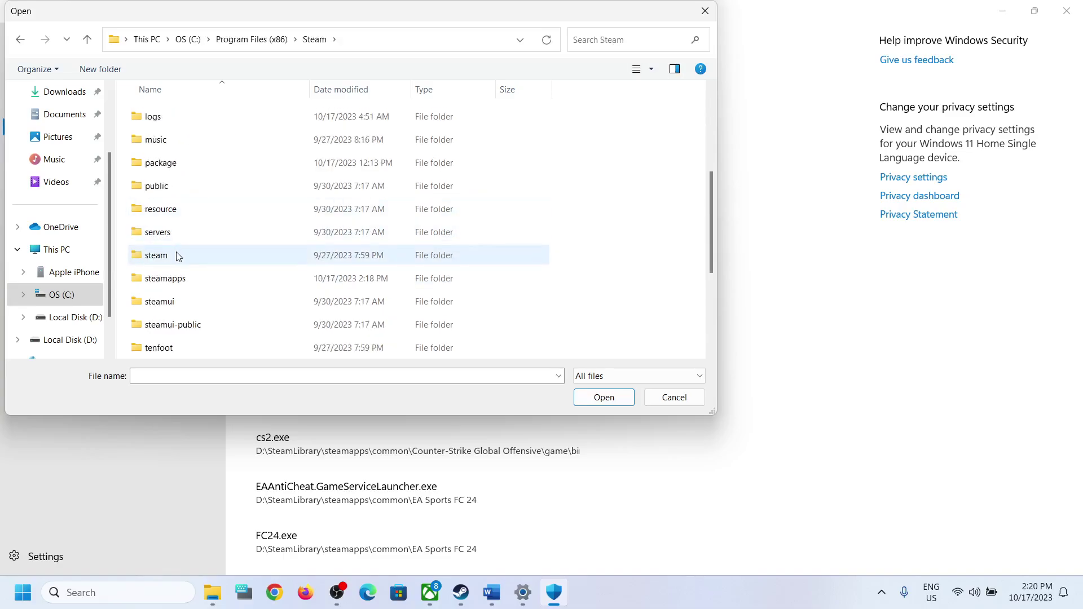
# Add the LOTF2 application from steamapps\common\Lords of the Fallen to the apps allowed through Controlled folder access
pyautogui.doubleClick(166, 279)
pyautogui.doubleClick(164, 115)
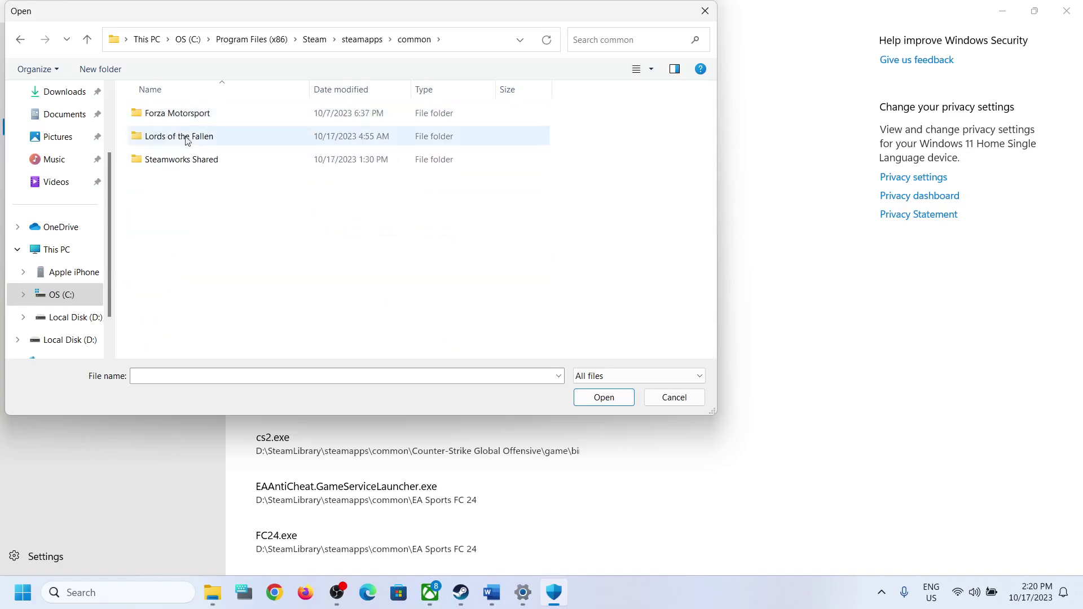
pyautogui.doubleClick(183, 141)
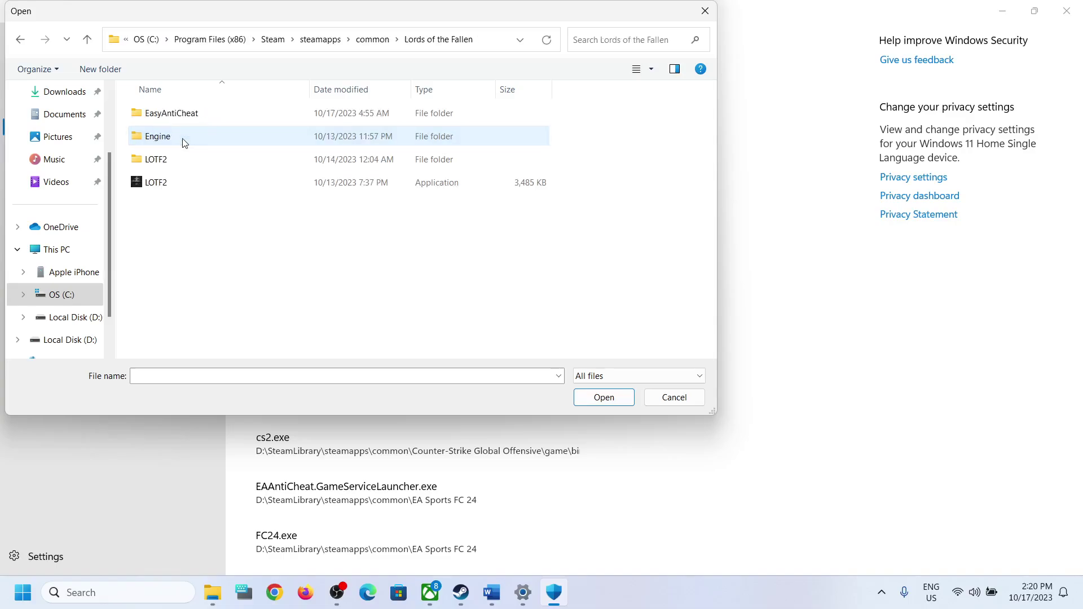
pyautogui.click(183, 192)
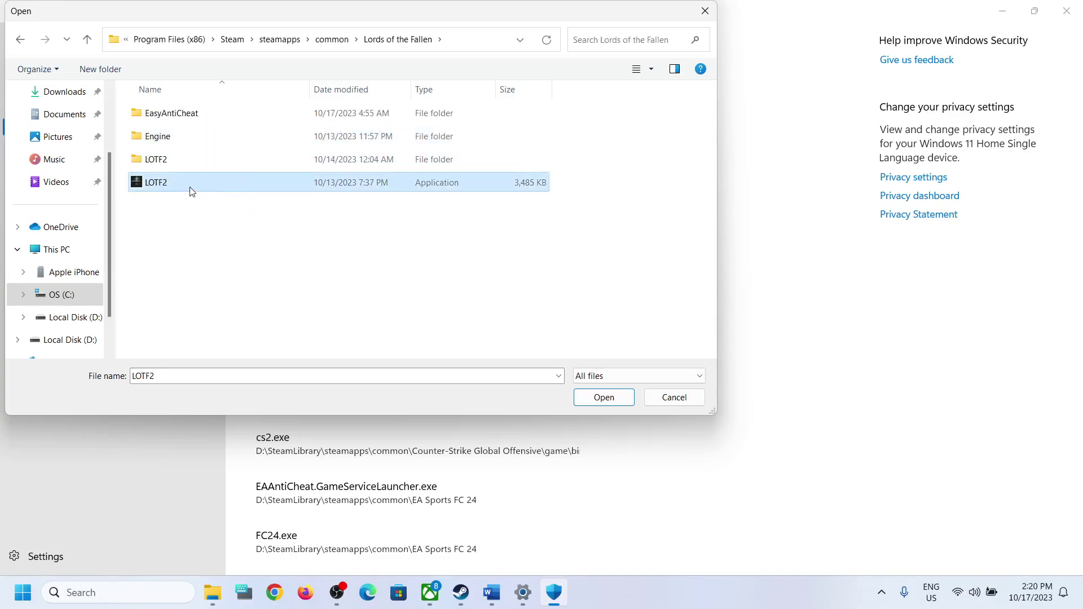
pyautogui.click(595, 399)
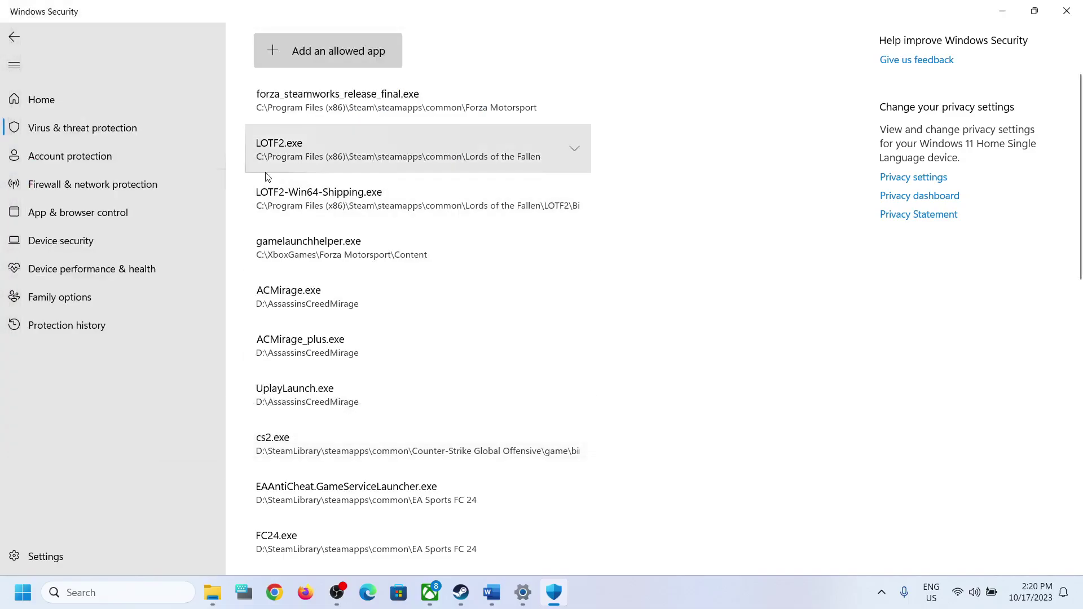
# Add LOTF2-Win64-Shipping from the game's LOTF2\Binaries\Win64 folder as another allowed app
pyautogui.click(325, 65)
pyautogui.click(319, 108)
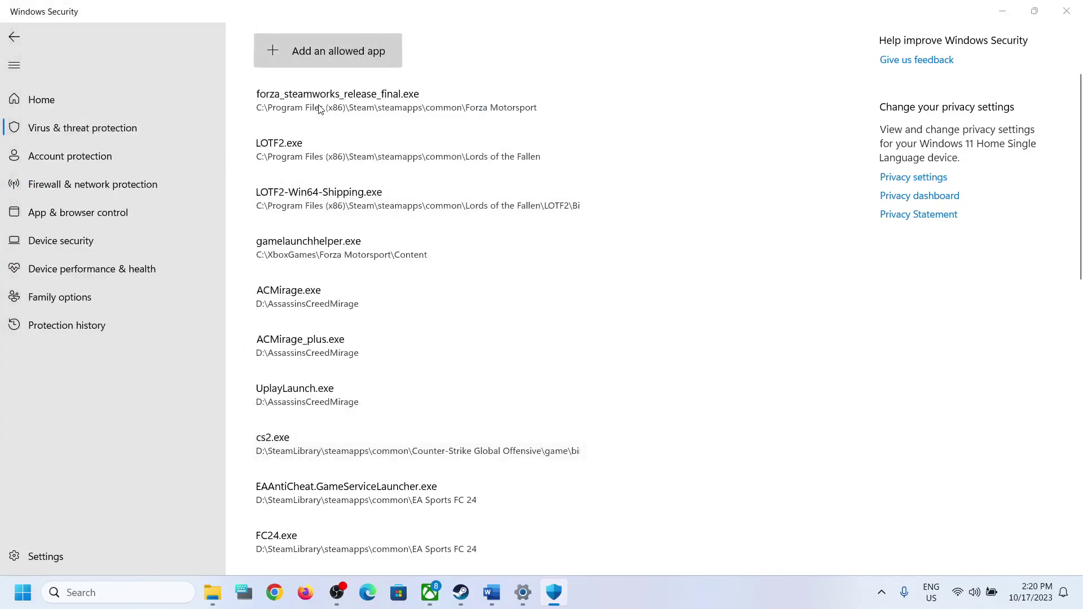
pyautogui.click(169, 163)
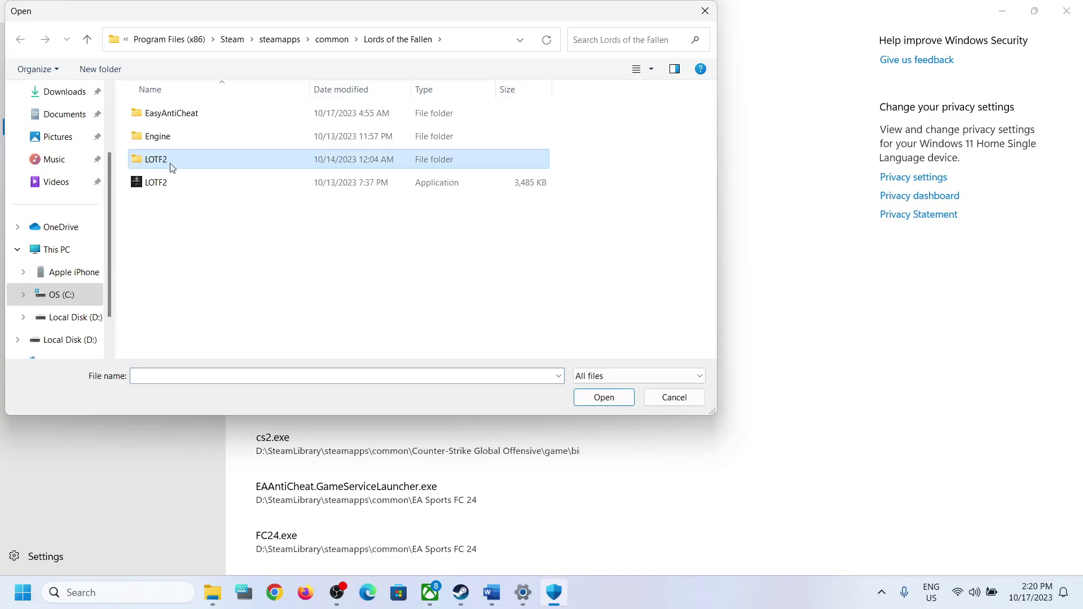
pyautogui.doubleClick(166, 166)
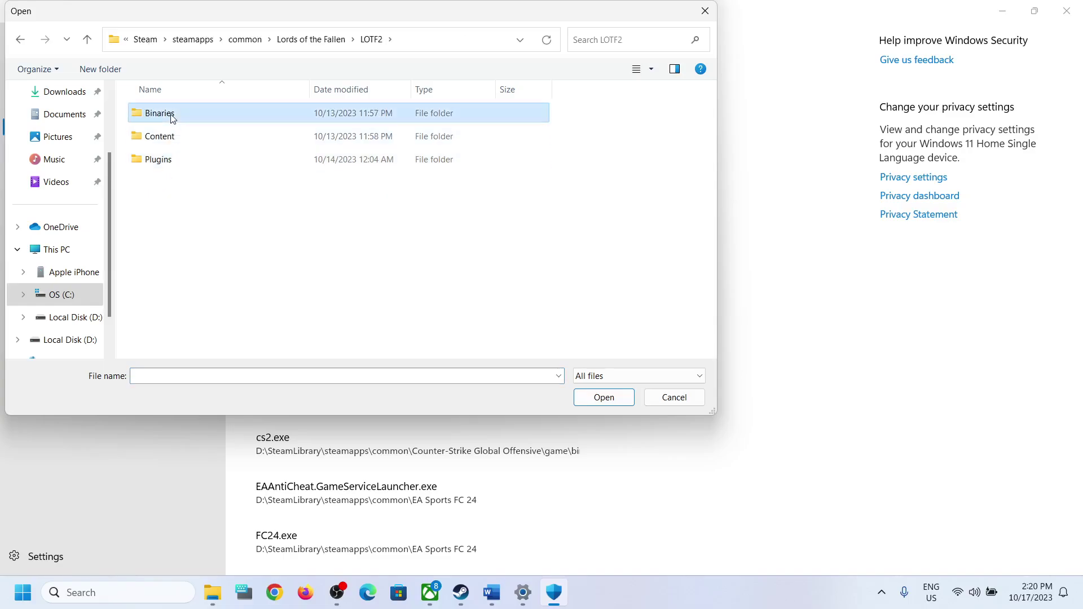
pyautogui.doubleClick(170, 112)
pyautogui.doubleClick(166, 115)
pyautogui.click(227, 161)
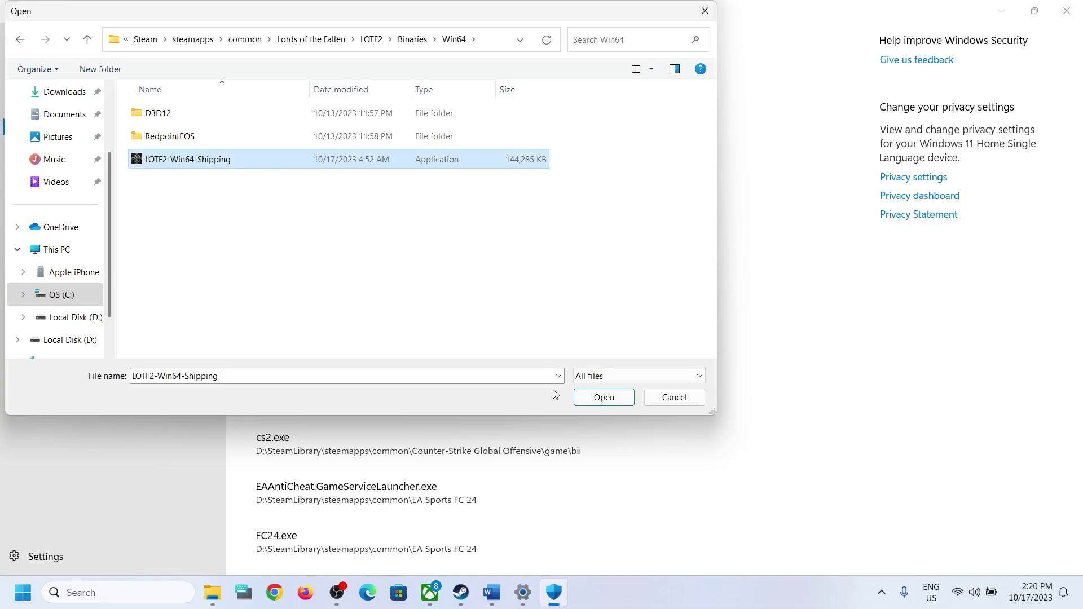
pyautogui.click(603, 396)
# Allow EasyAntiCheat_EOS_Setup from the game's EasyAntiCheat folder through Controlled folder access, and close Windows Security
pyautogui.click(299, 58)
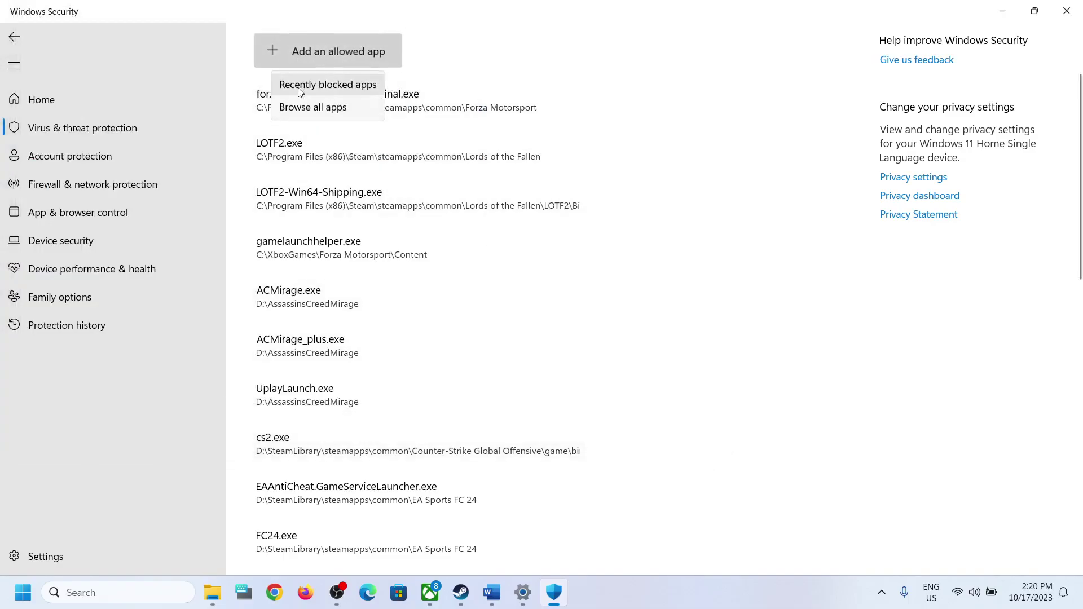
pyautogui.click(294, 109)
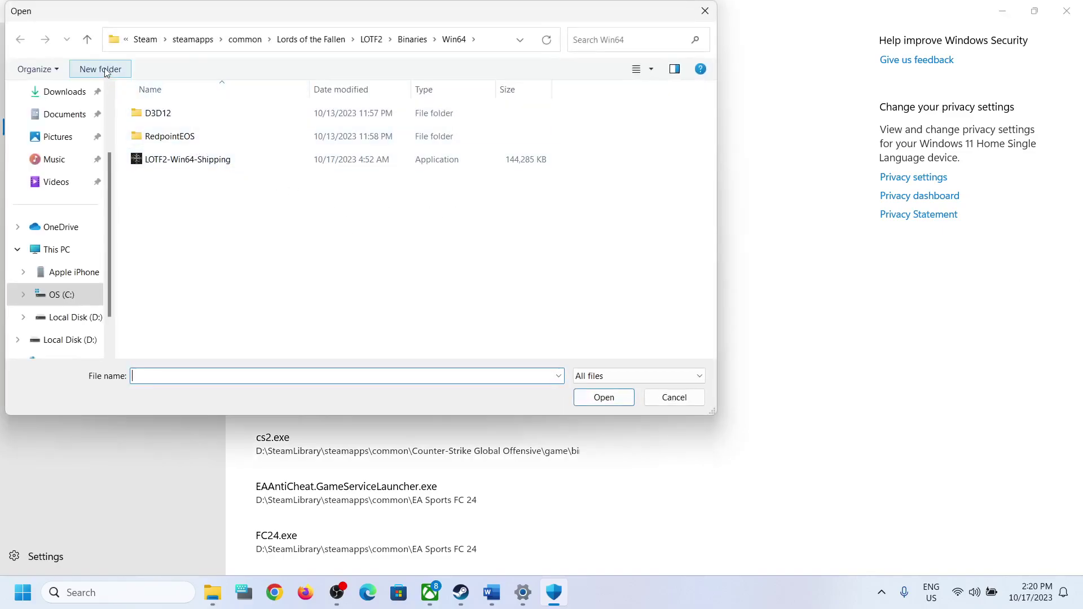
pyautogui.click(92, 45)
pyautogui.click(90, 45)
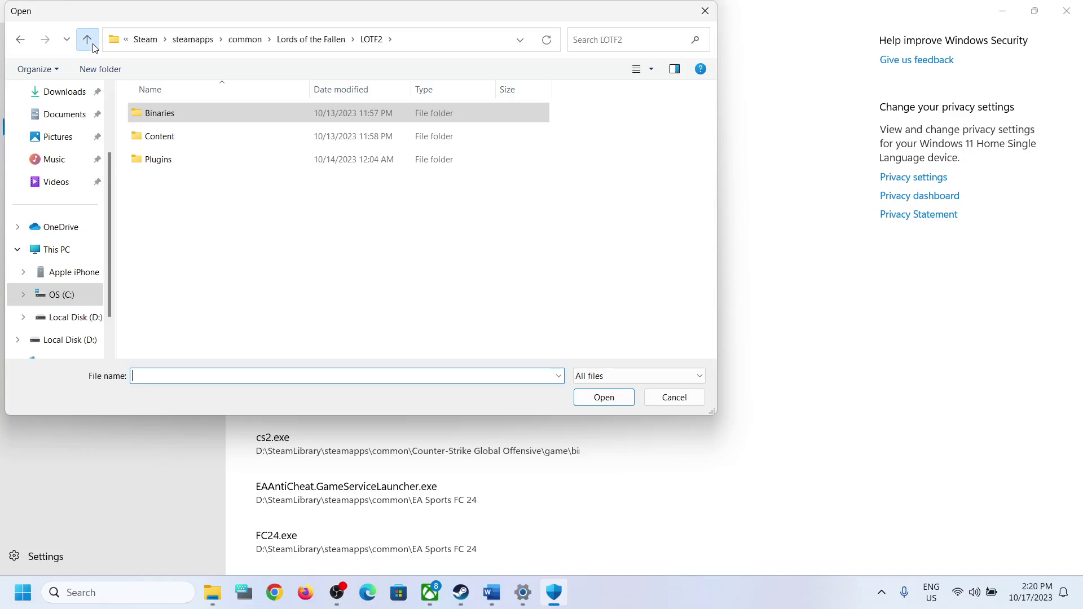
pyautogui.click(171, 115)
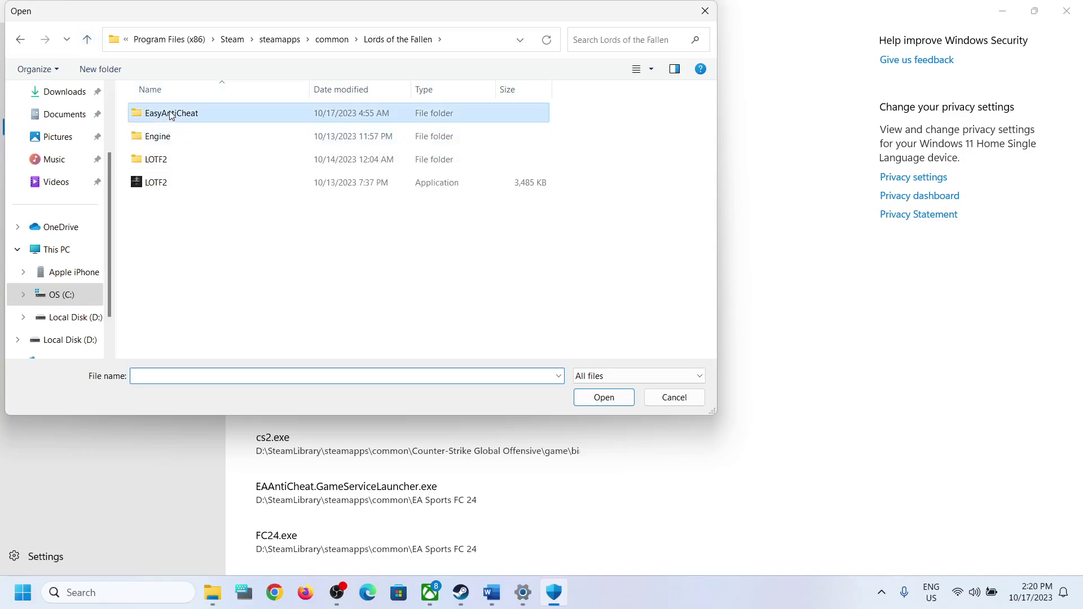
pyautogui.doubleClick(197, 120)
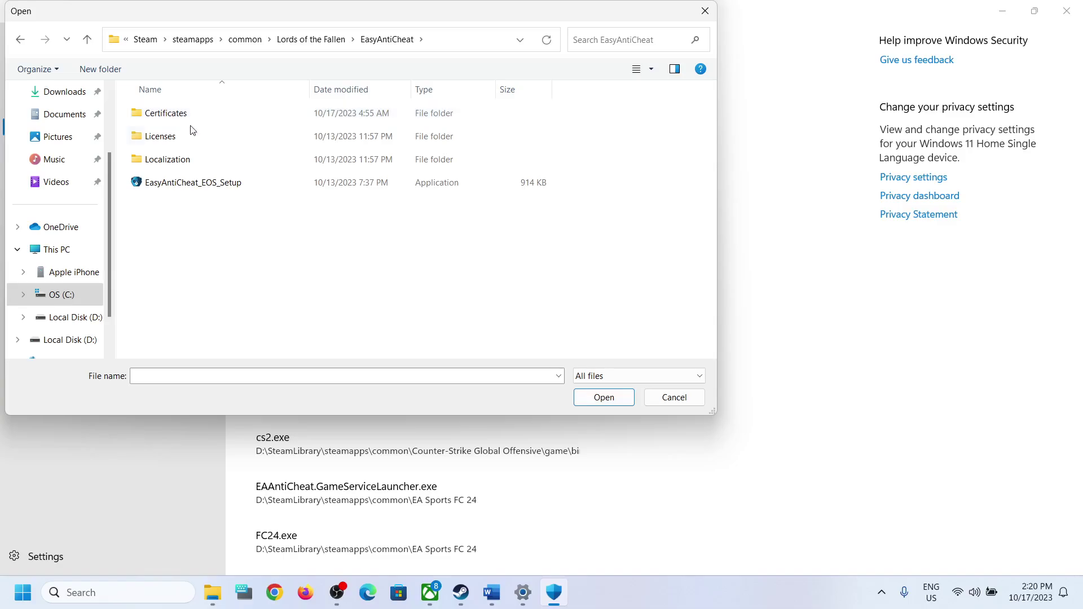
pyautogui.click(159, 190)
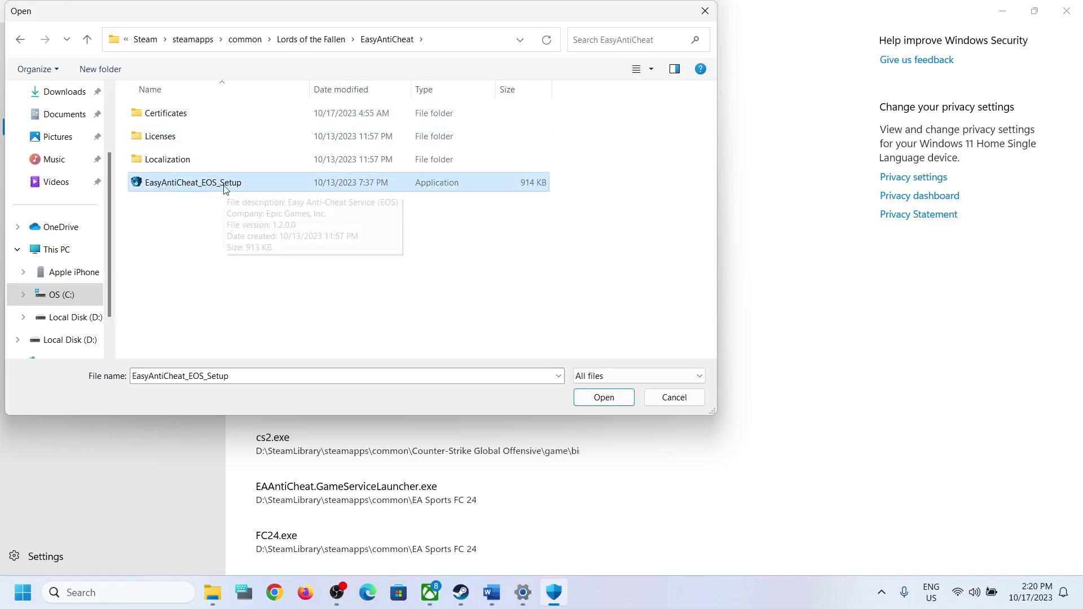
pyautogui.click(608, 401)
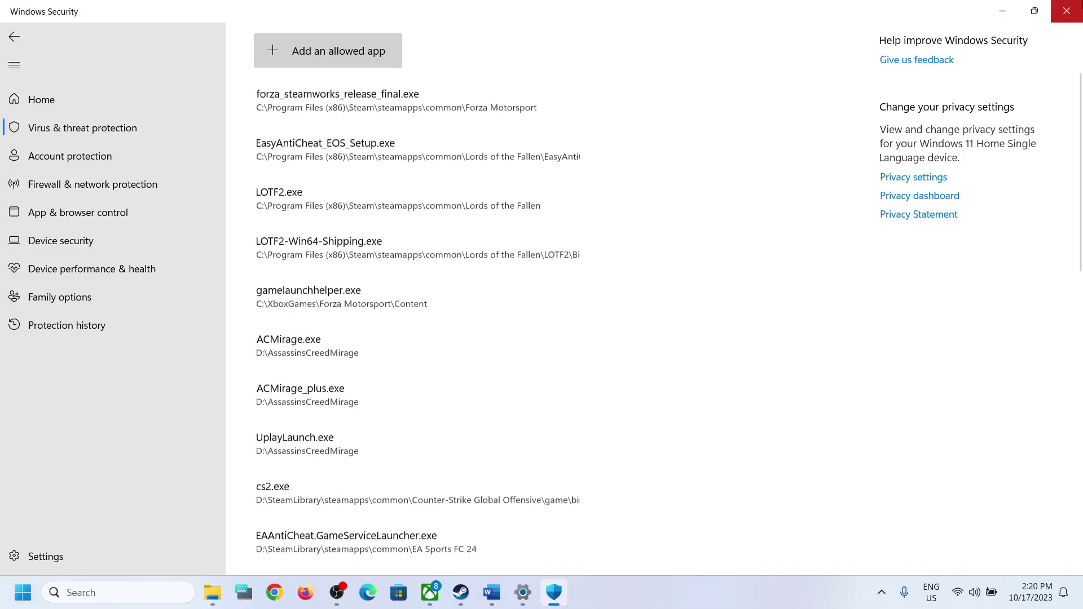
pyautogui.click(1067, 12)
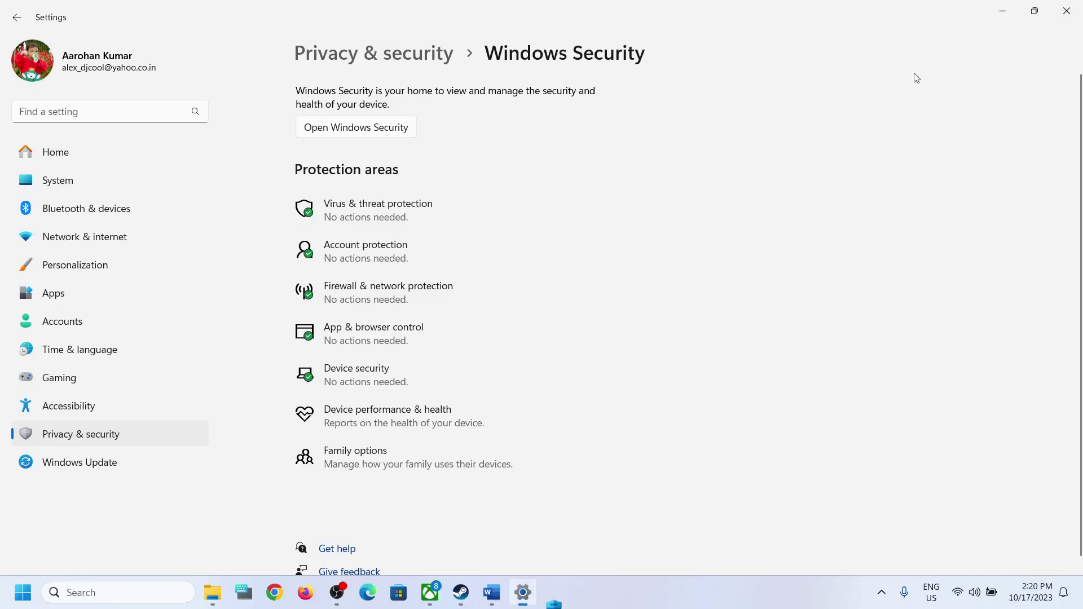
# Search Windows for Control Panel and open Windows Defender Firewall under System and Security
pyautogui.click(114, 593)
pyautogui.write('contr')
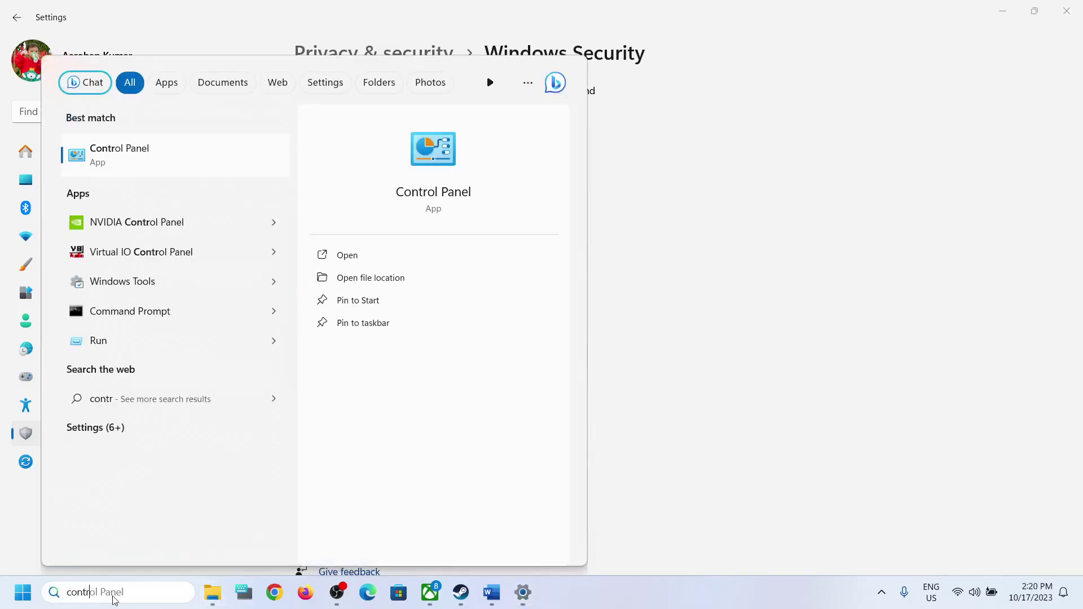
pyautogui.write('ol panel')
pyautogui.click(152, 159)
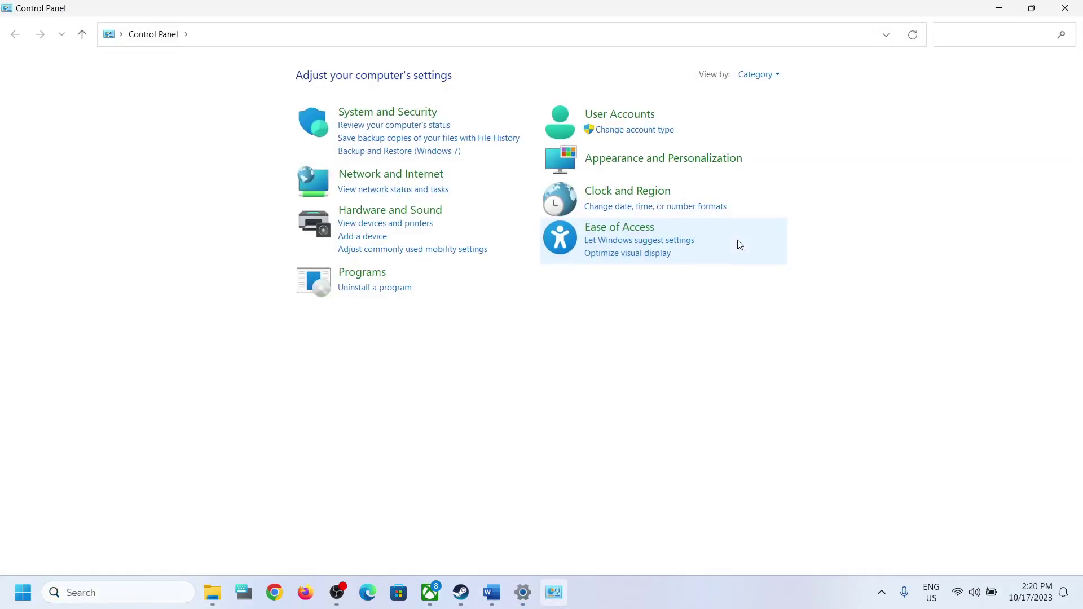
pyautogui.click(377, 112)
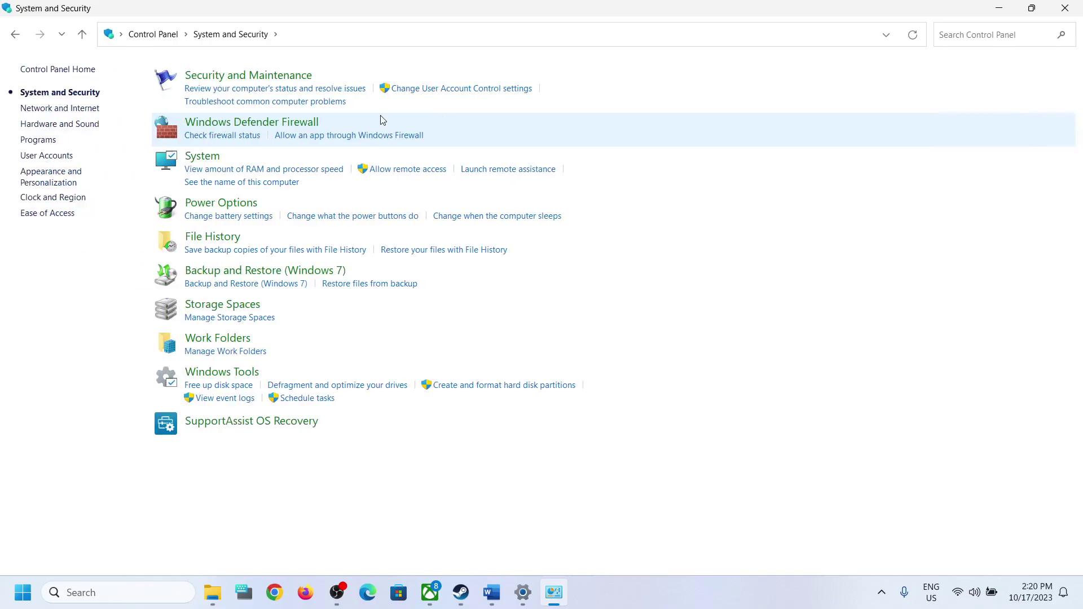
pyautogui.click(241, 123)
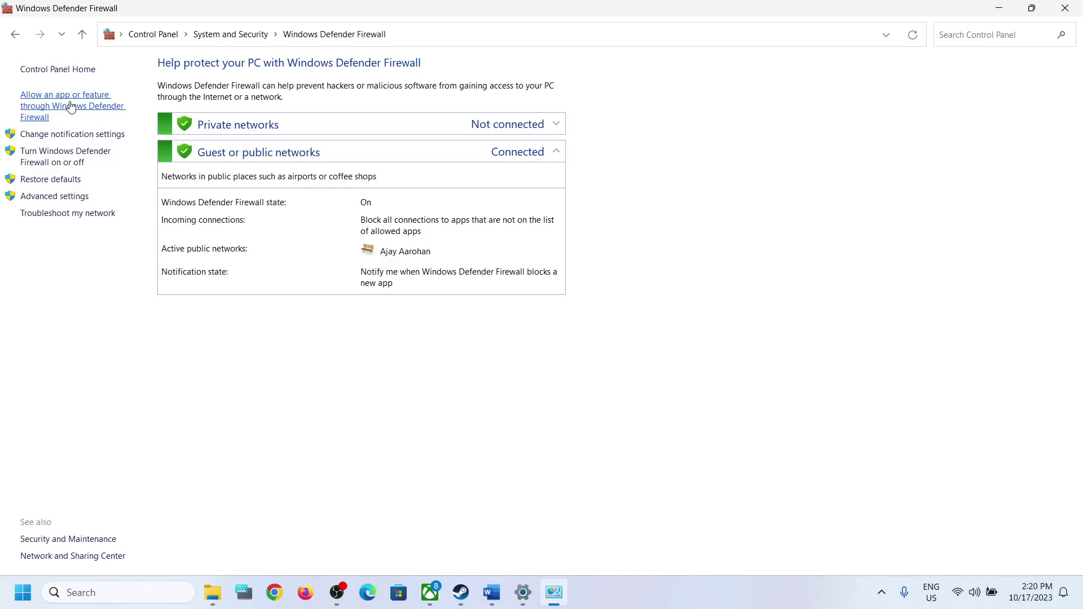
# Enable changes to the apps allowed through Windows Defender Firewall and start browsing for another app to allow
pyautogui.click(72, 108)
pyautogui.click(716, 112)
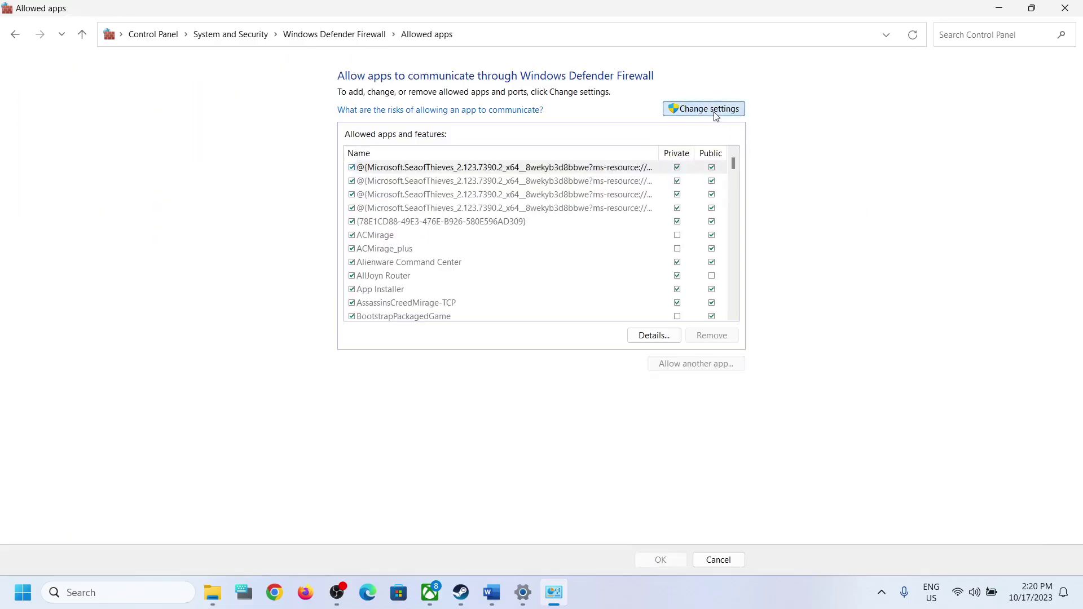
pyautogui.click(683, 366)
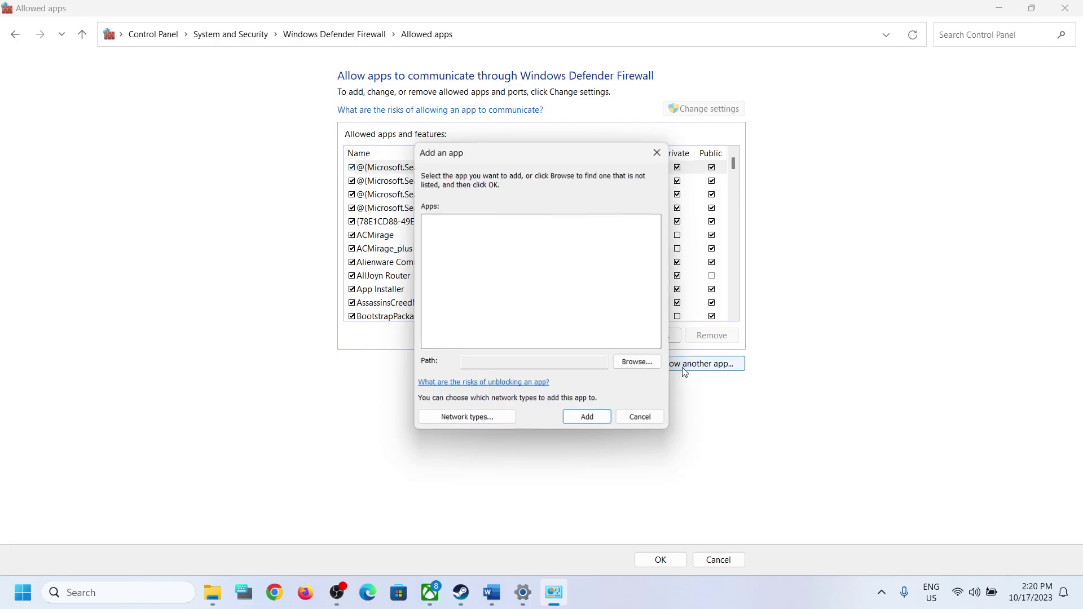
pyautogui.click(633, 361)
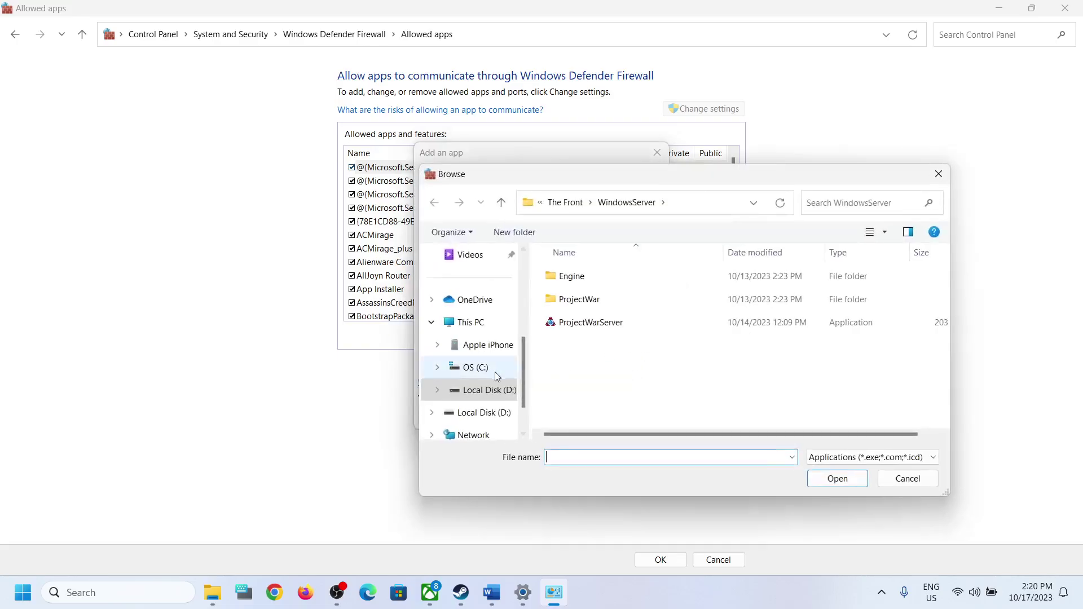
# Browse to the Steam folder in Program Files (x86) on the C: drive for the firewall app
pyautogui.click(468, 323)
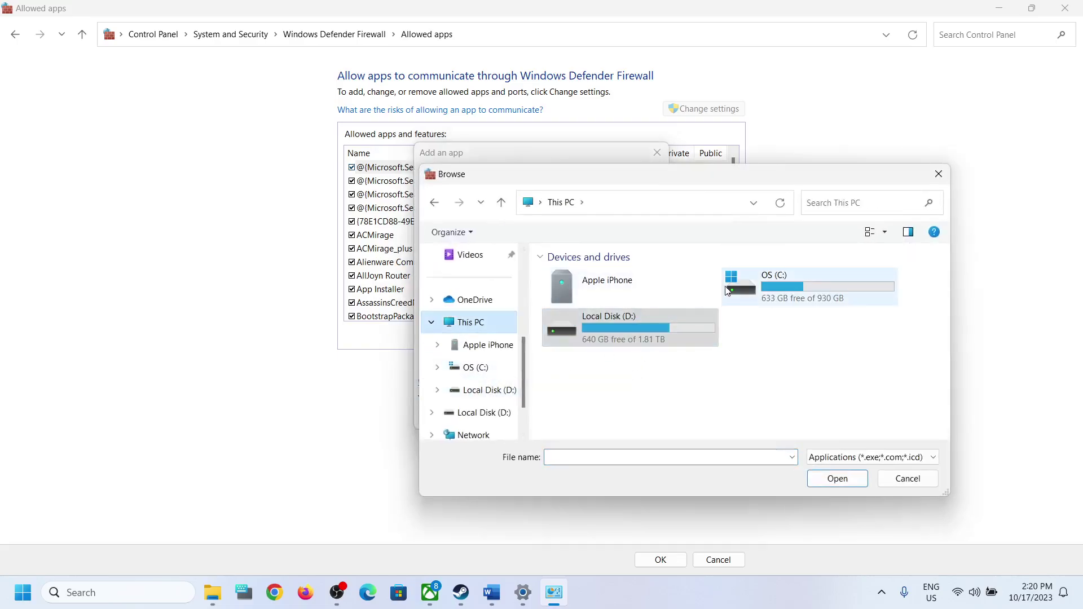
pyautogui.doubleClick(756, 282)
pyautogui.scroll(-3, 612, 361)
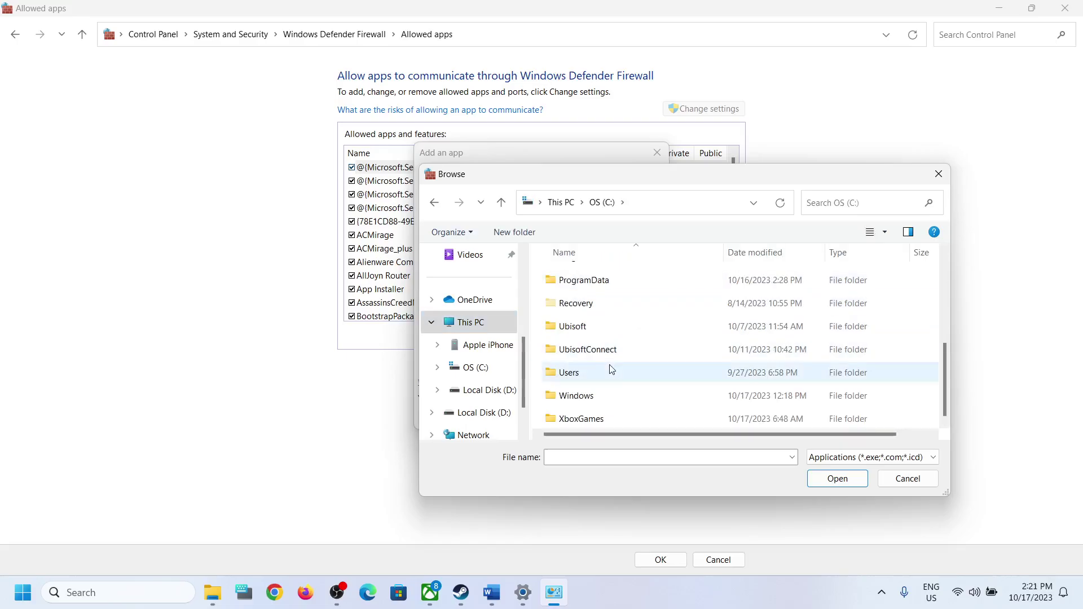
pyautogui.scroll(2, 609, 361)
pyautogui.scroll(-2, 608, 361)
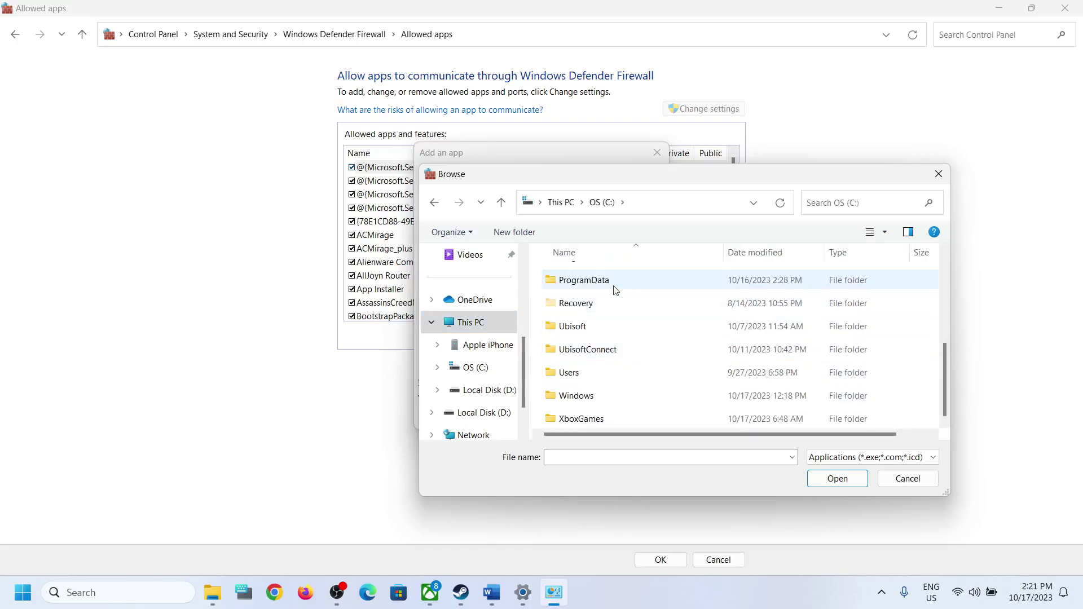
pyautogui.scroll(1, 621, 316)
pyautogui.click(615, 321)
pyautogui.doubleClick(615, 322)
pyautogui.scroll(-4, 586, 361)
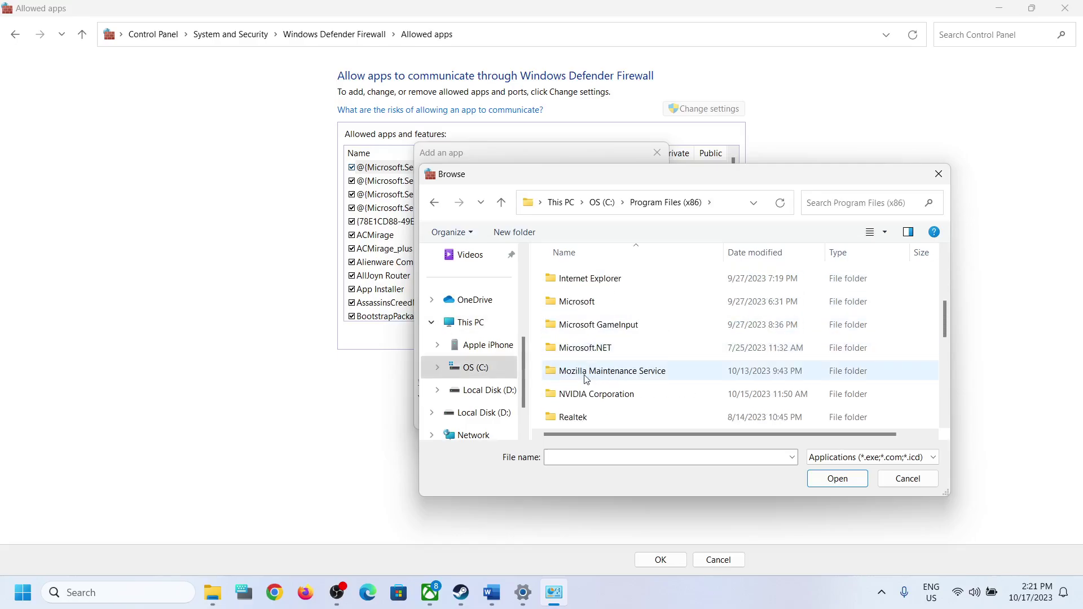
pyautogui.doubleClick(580, 332)
pyautogui.scroll(-4, 587, 356)
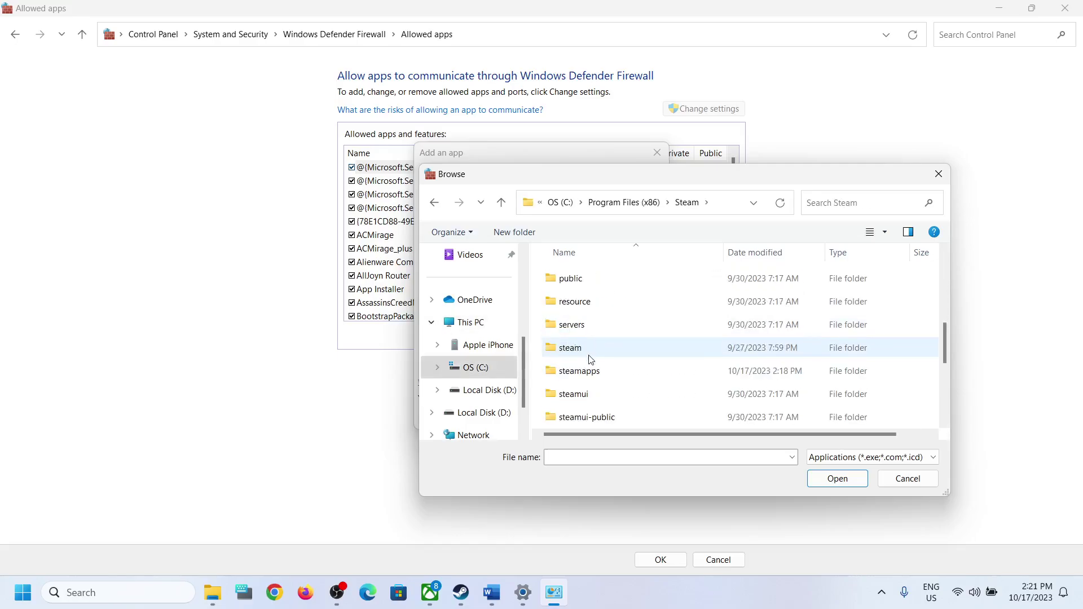
# Try to add the LOTF2 application from steamapps\common\Lords of the Fallen to the firewall's allowed apps
pyautogui.doubleClick(576, 369)
pyautogui.doubleClick(592, 278)
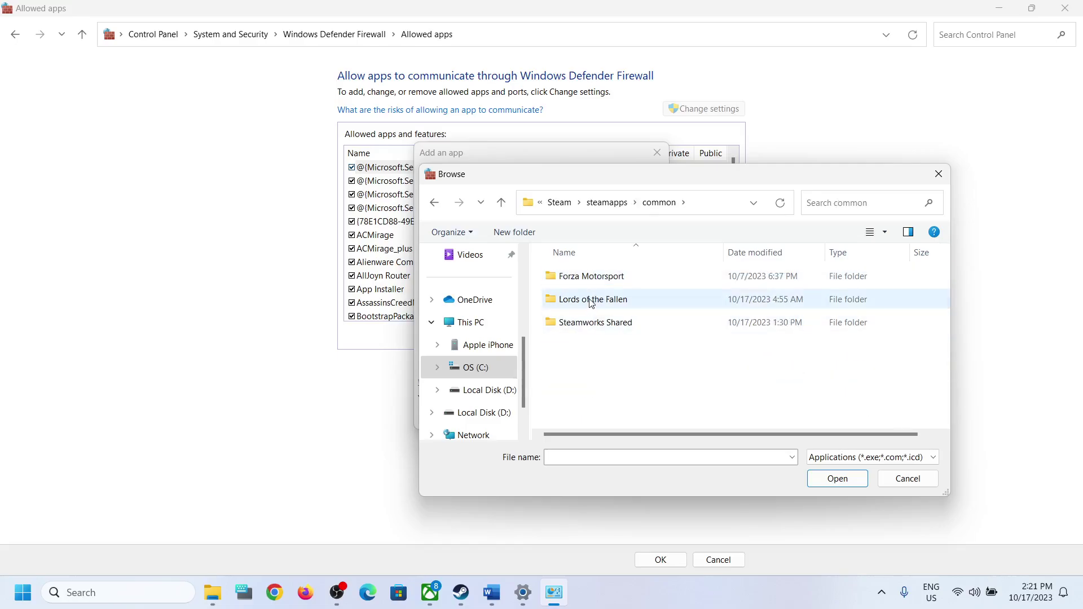
pyautogui.doubleClick(591, 299)
pyautogui.click(577, 346)
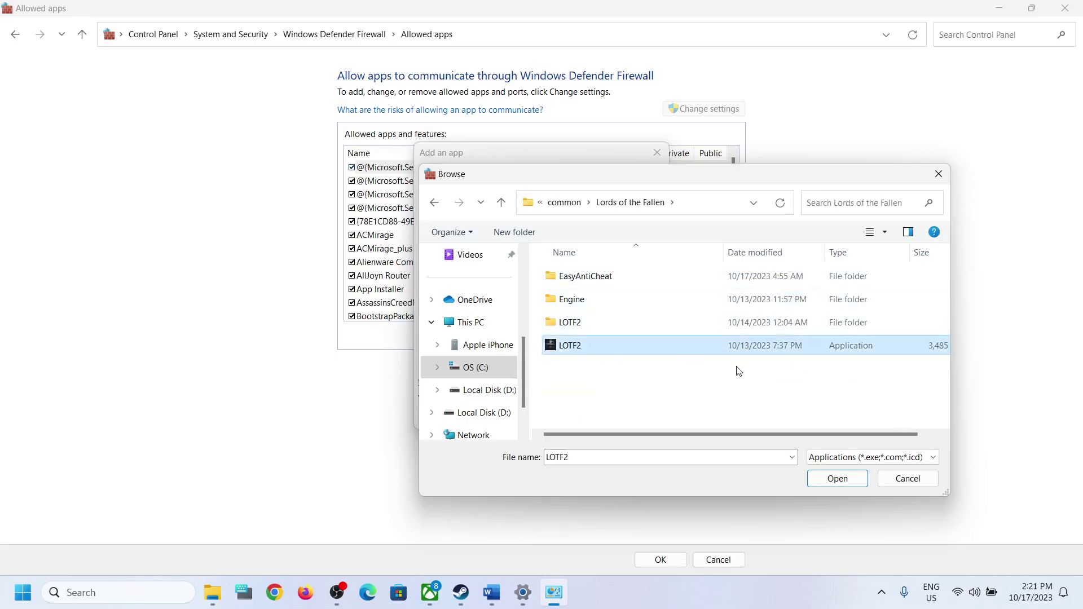
pyautogui.click(835, 479)
pyautogui.click(599, 417)
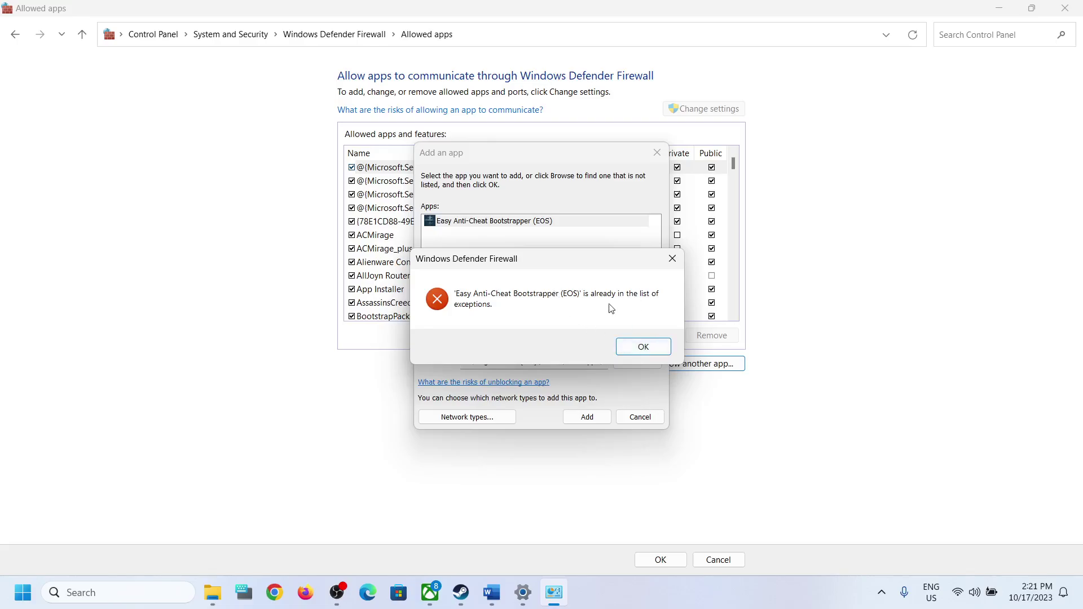
# Abandon the pending firewall app entry and browse for another app in the game's LOTF2\Binaries\Win64 folder
pyautogui.click(652, 348)
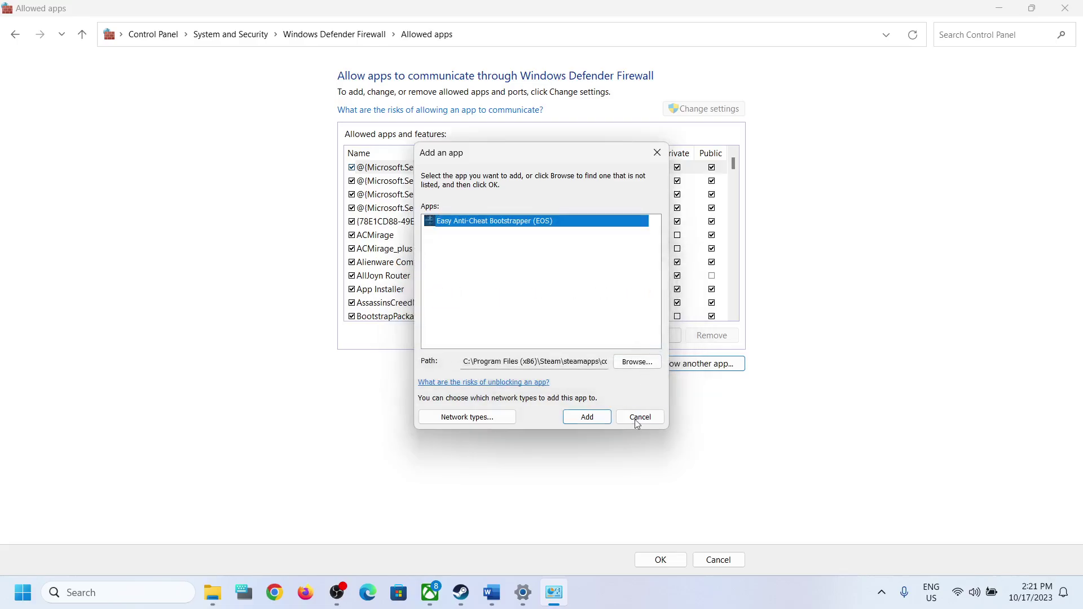
pyautogui.click(638, 417)
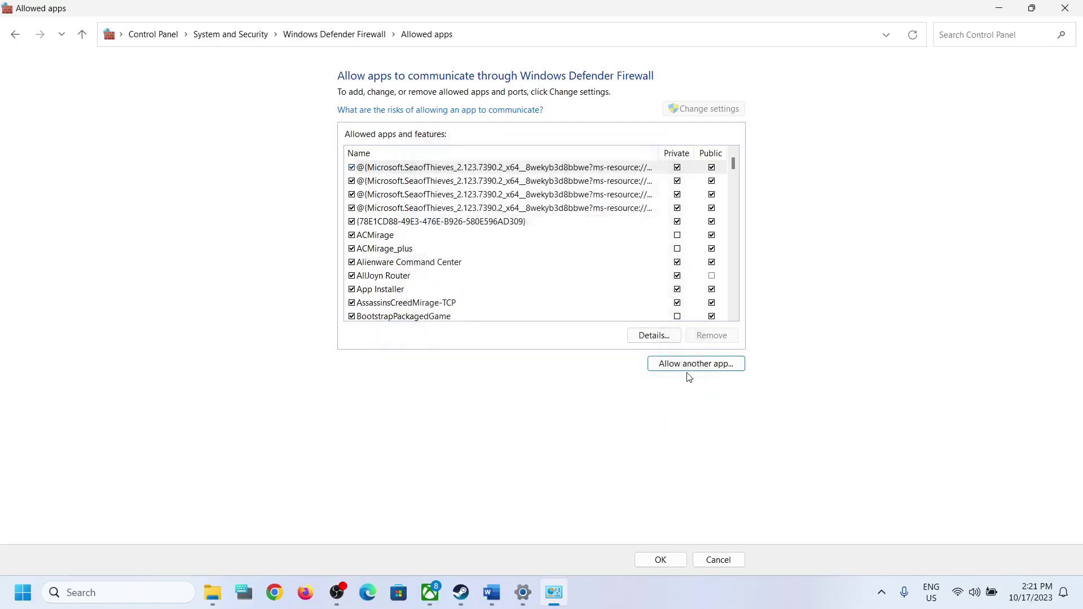
pyautogui.click(689, 366)
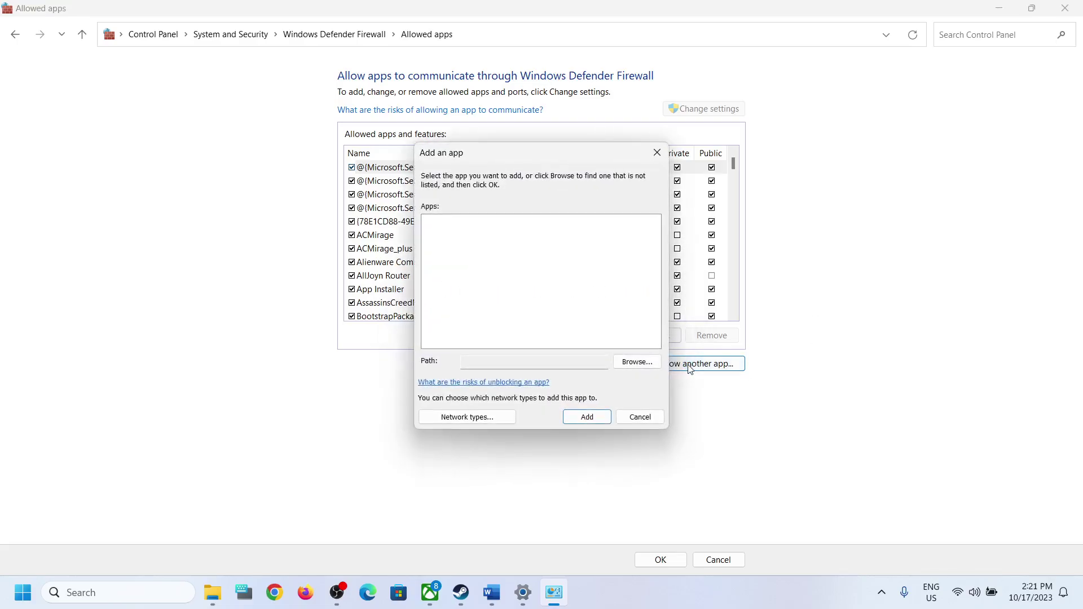
pyautogui.click(636, 363)
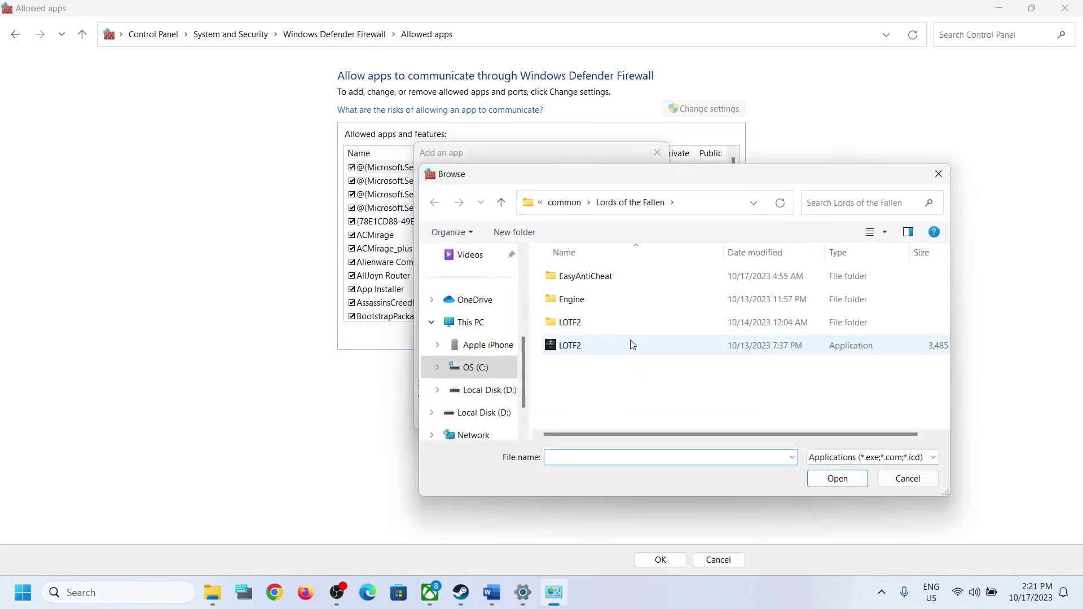
pyautogui.click(572, 325)
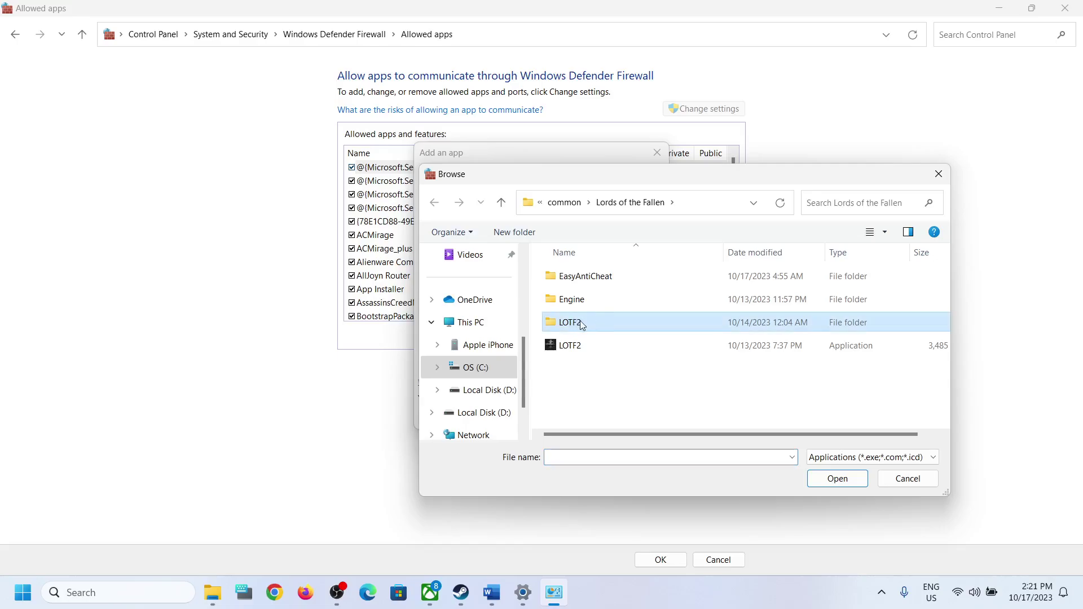
pyautogui.doubleClick(581, 325)
pyautogui.doubleClick(587, 277)
pyautogui.doubleClick(587, 277)
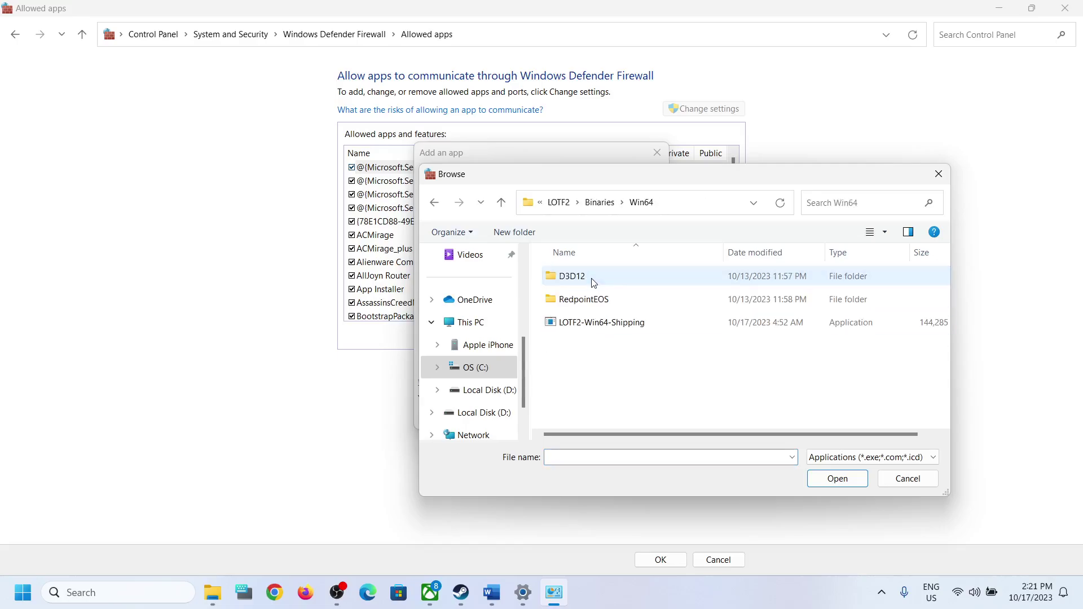
# Try to add the LOTF2-Win64-Shipping application to the firewall's allowed apps
pyautogui.click(586, 324)
pyautogui.click(847, 483)
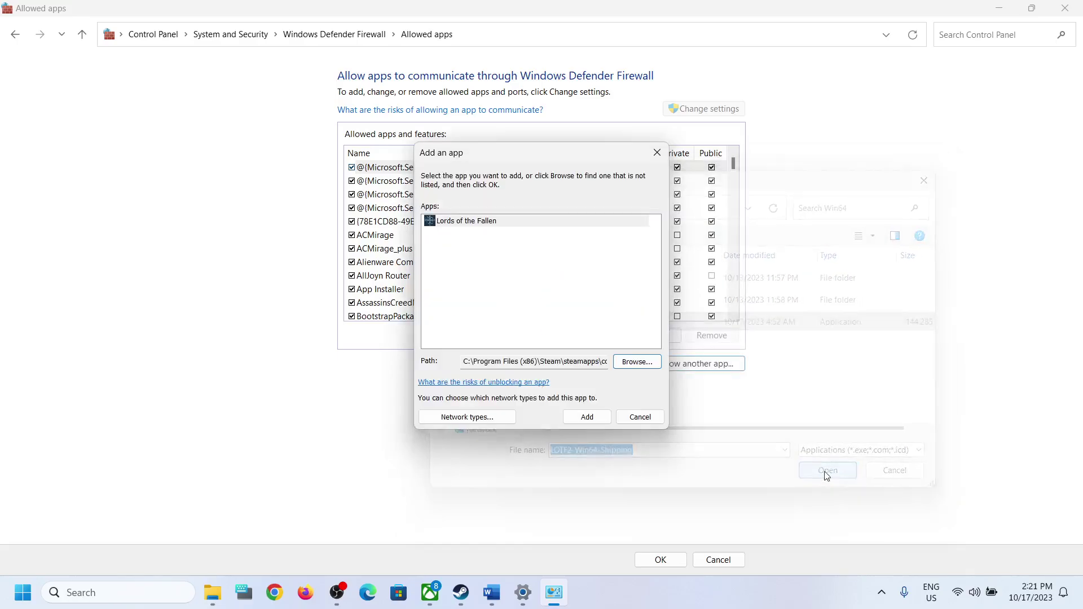
pyautogui.click(581, 418)
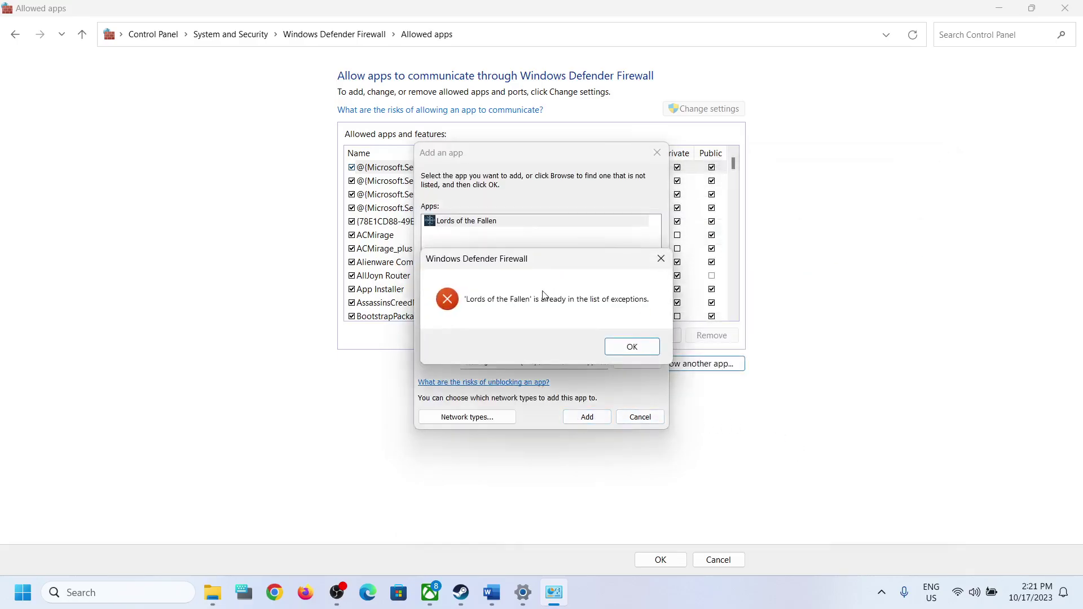
pyautogui.click(652, 345)
pyautogui.click(642, 416)
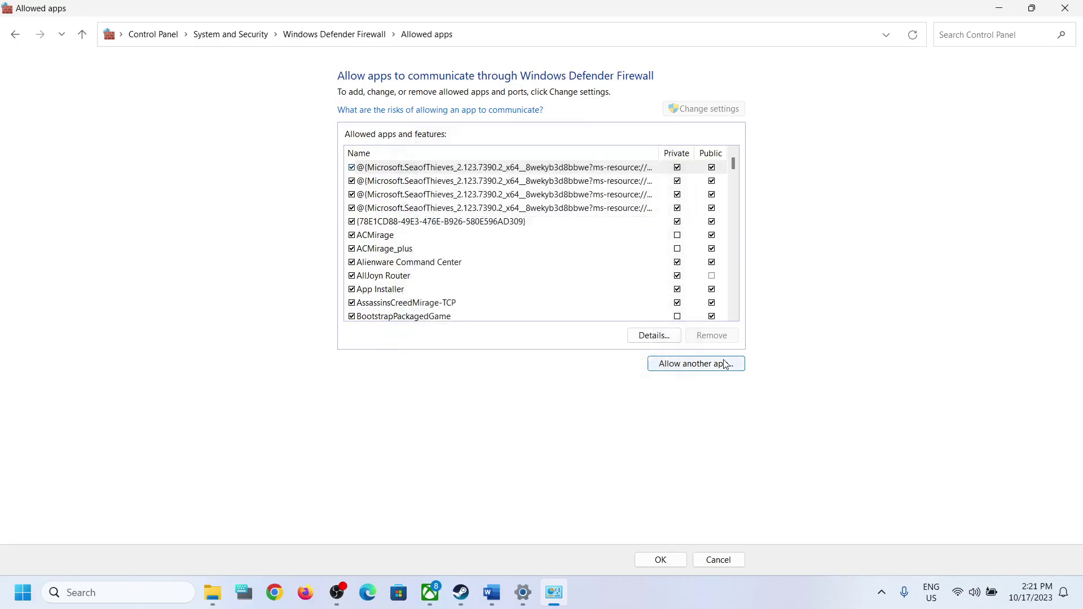
# Start allowing another app and browse to the EasyAntiCheat folder inside Lords of the Fallen
pyautogui.click(708, 365)
pyautogui.click(633, 363)
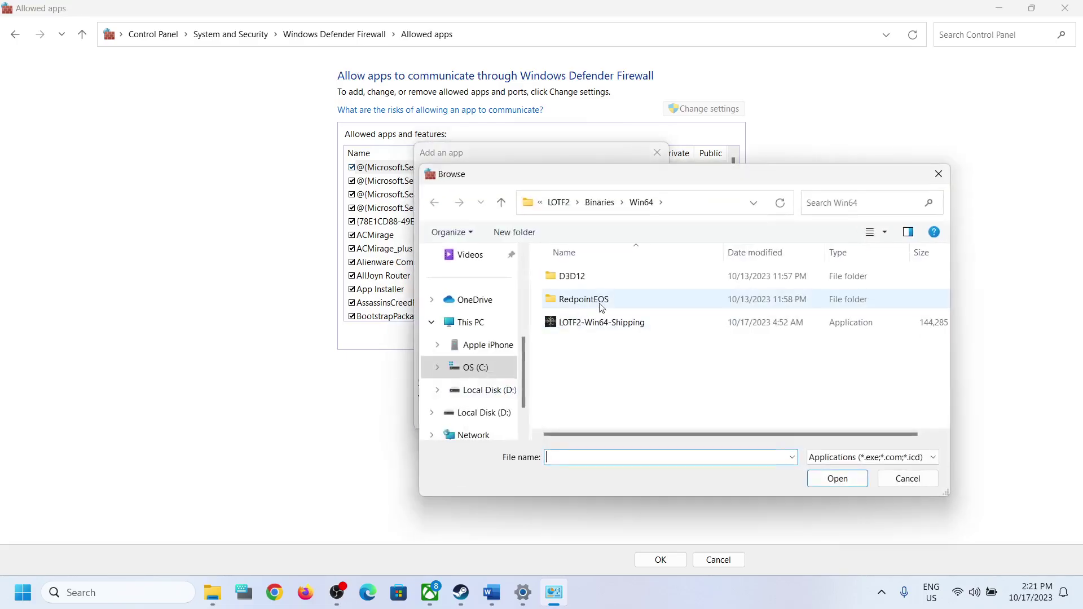
pyautogui.click(501, 203)
pyautogui.click(501, 204)
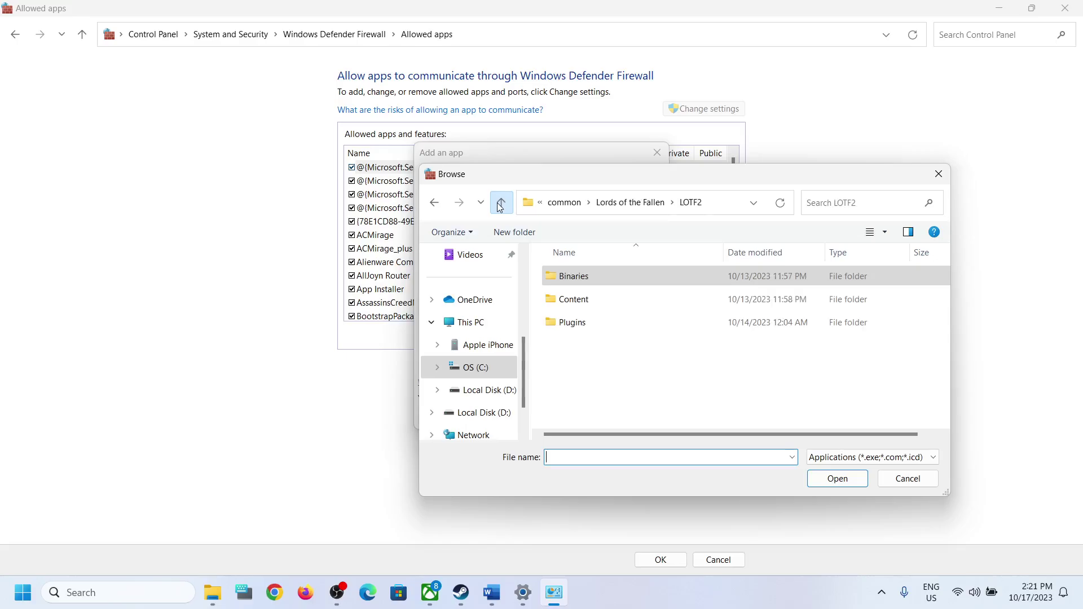
pyautogui.click(502, 203)
pyautogui.doubleClick(581, 276)
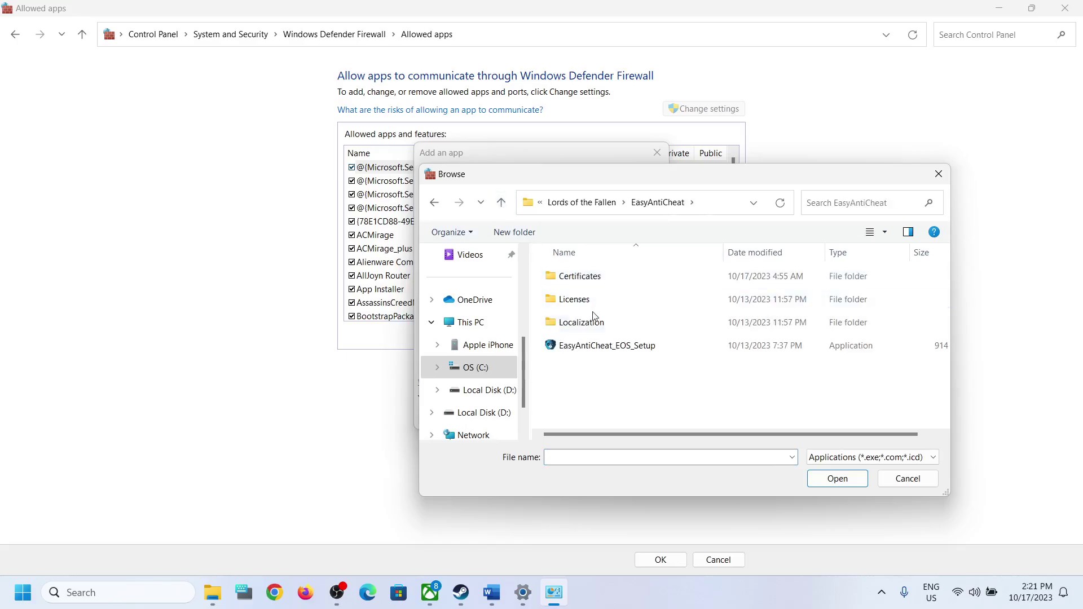
# Add EasyAntiCheat_EOS_Setup to the firewall's allowed apps, save the list and close the open settings windows
pyautogui.click(590, 346)
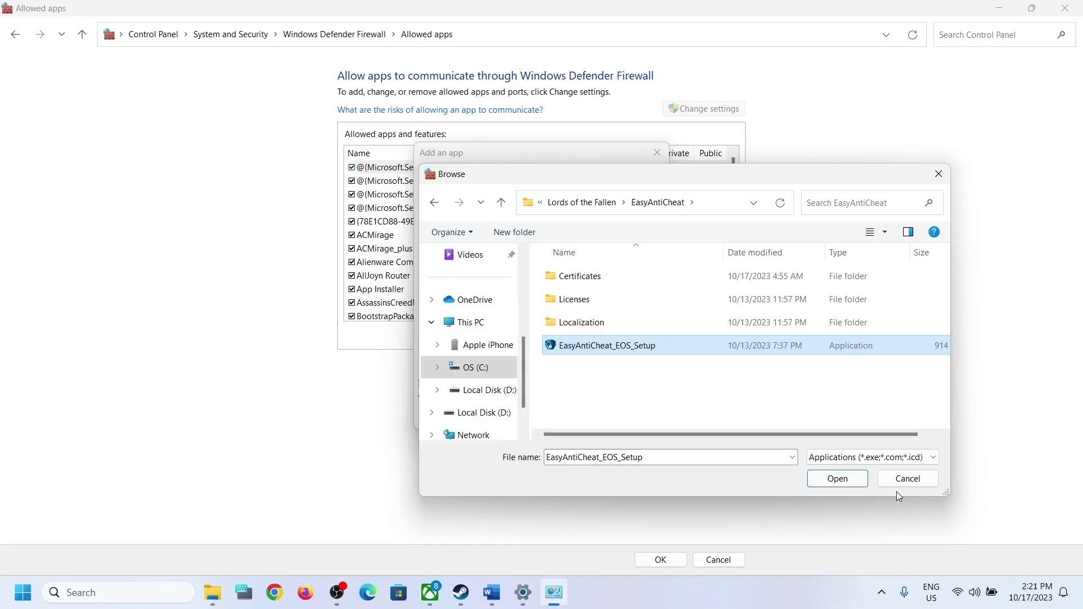
pyautogui.click(839, 479)
pyautogui.click(601, 421)
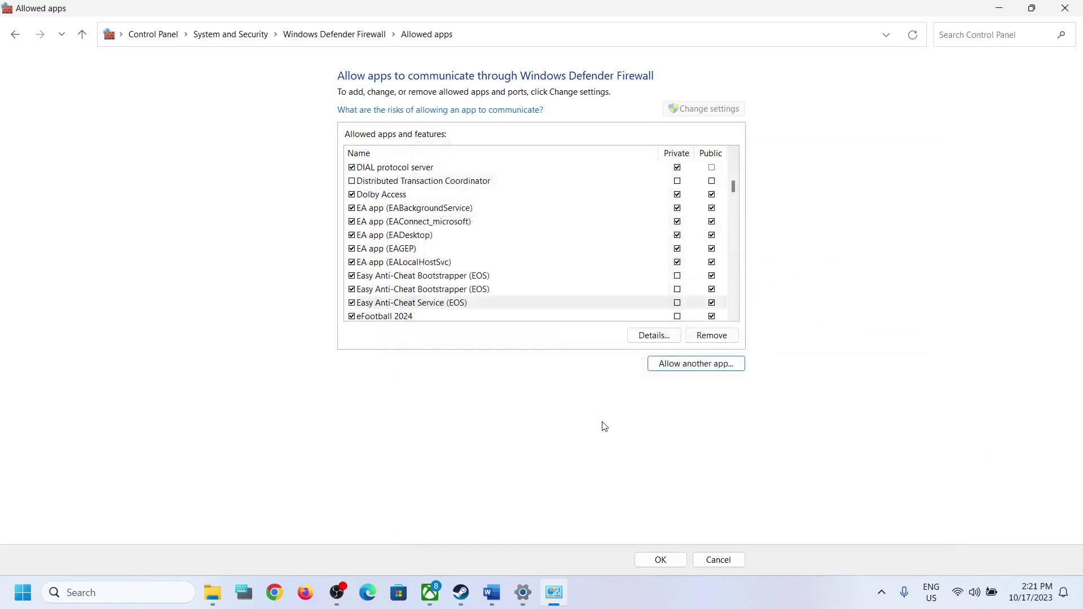
pyautogui.click(672, 559)
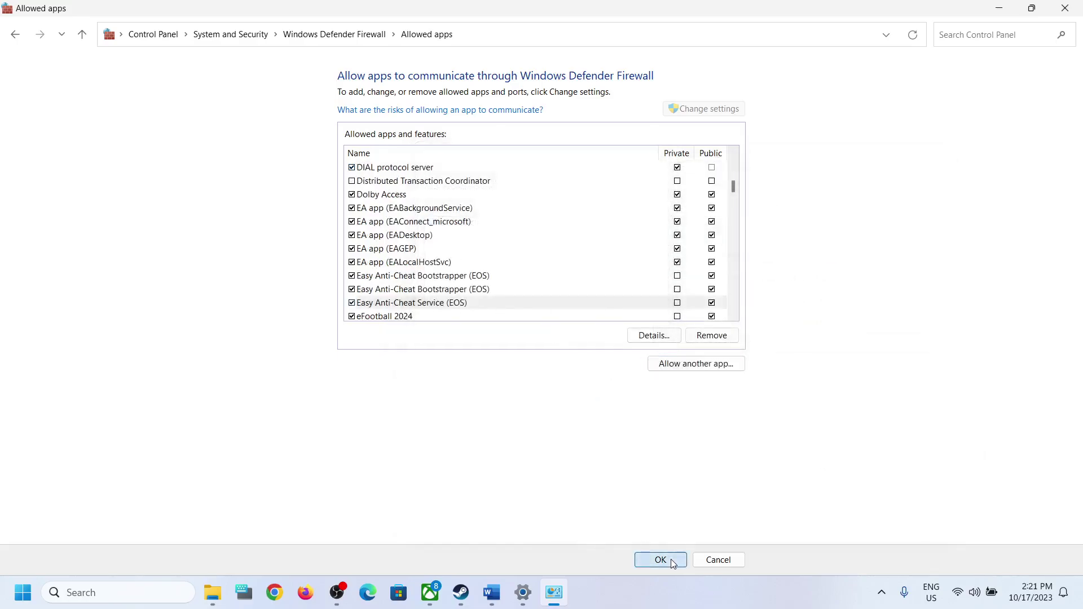
pyautogui.click(1065, 12)
pyautogui.click(1065, 22)
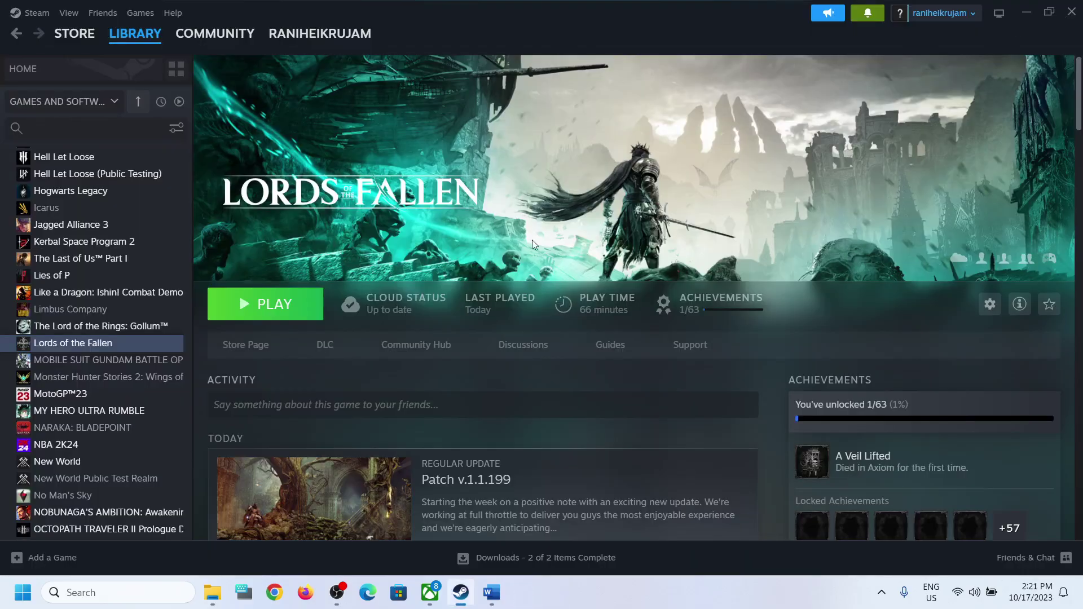
# Switch to the Word guide and read Step 4 about moving the game to a drive with other EasyAntiCheat games
pyautogui.click(492, 593)
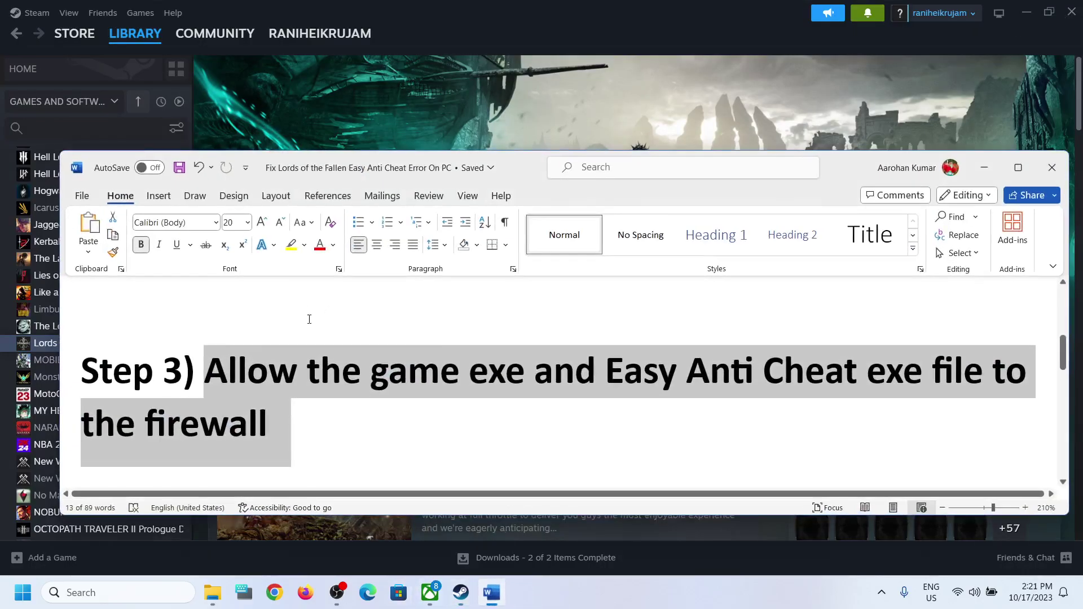
pyautogui.scroll(-2, 356, 398)
pyautogui.scroll(-3, 357, 398)
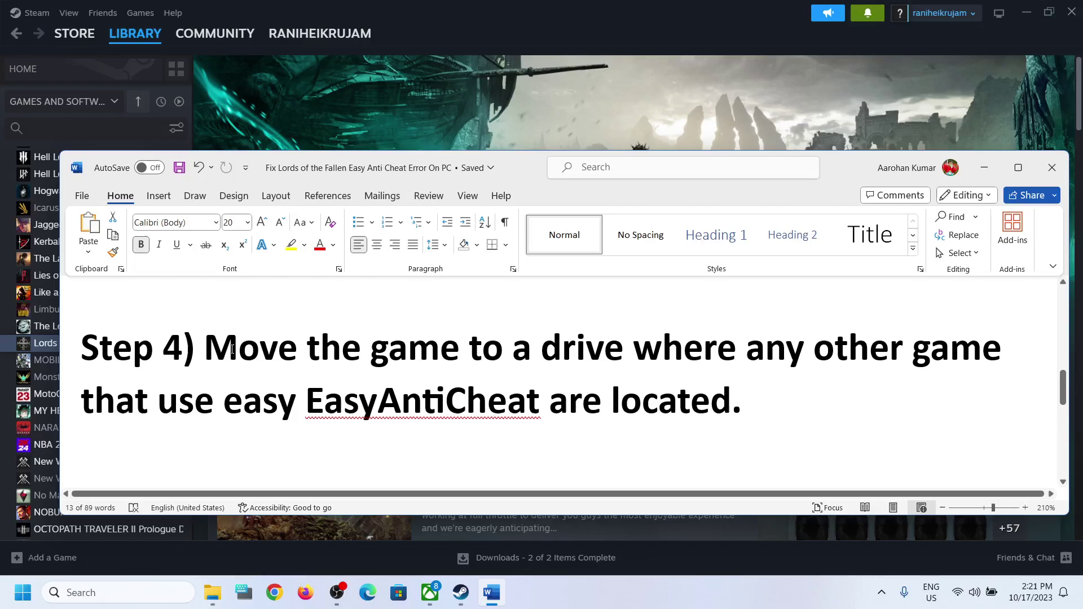
pyautogui.moveTo(232, 349); pyautogui.dragTo(744, 396)
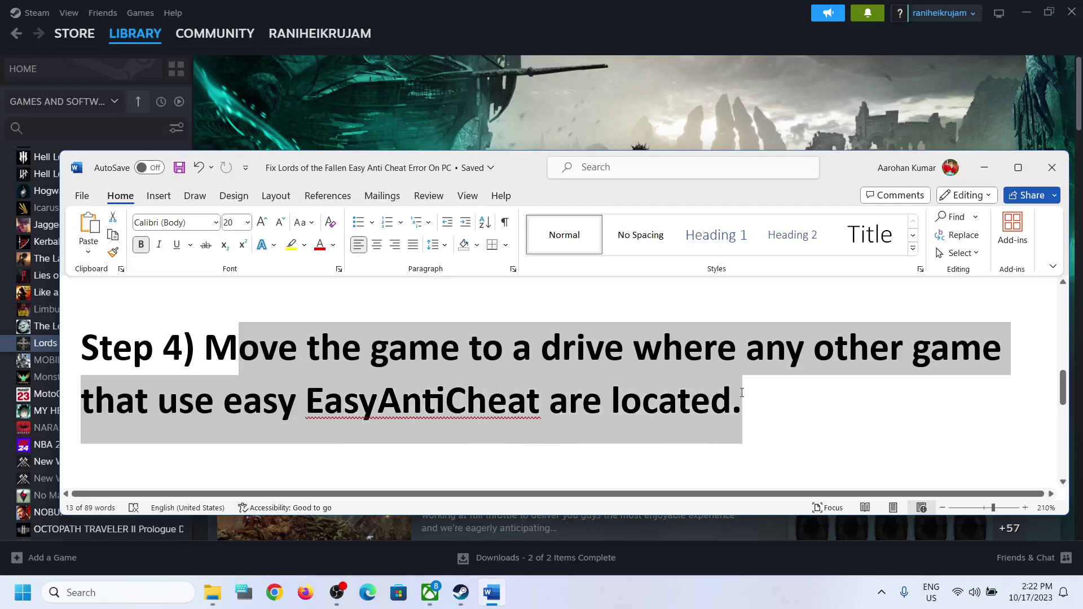
pyautogui.click(486, 385)
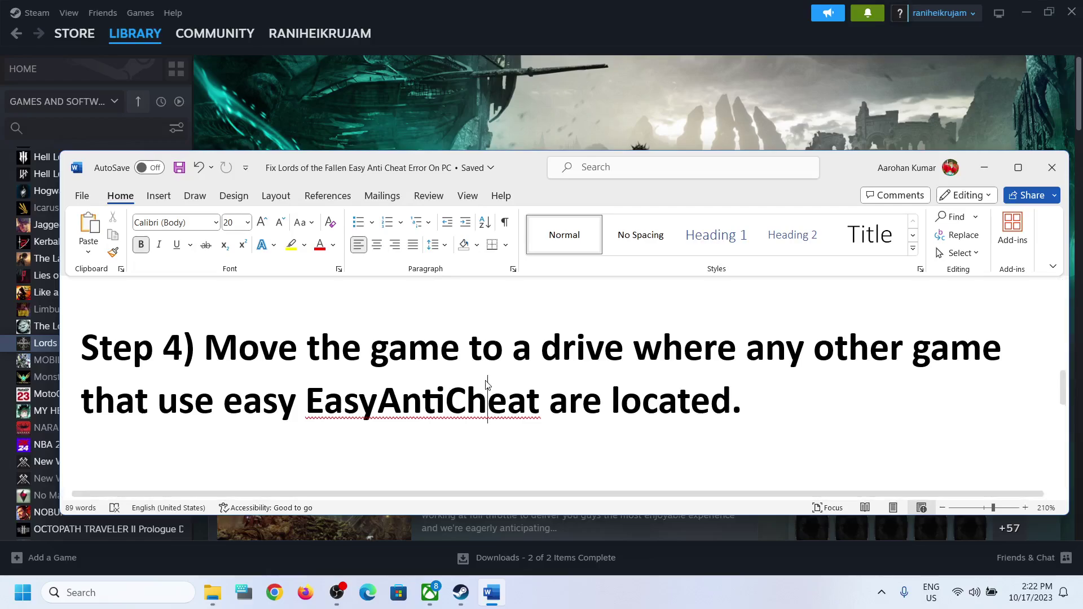
pyautogui.moveTo(313, 406); pyautogui.dragTo(534, 402)
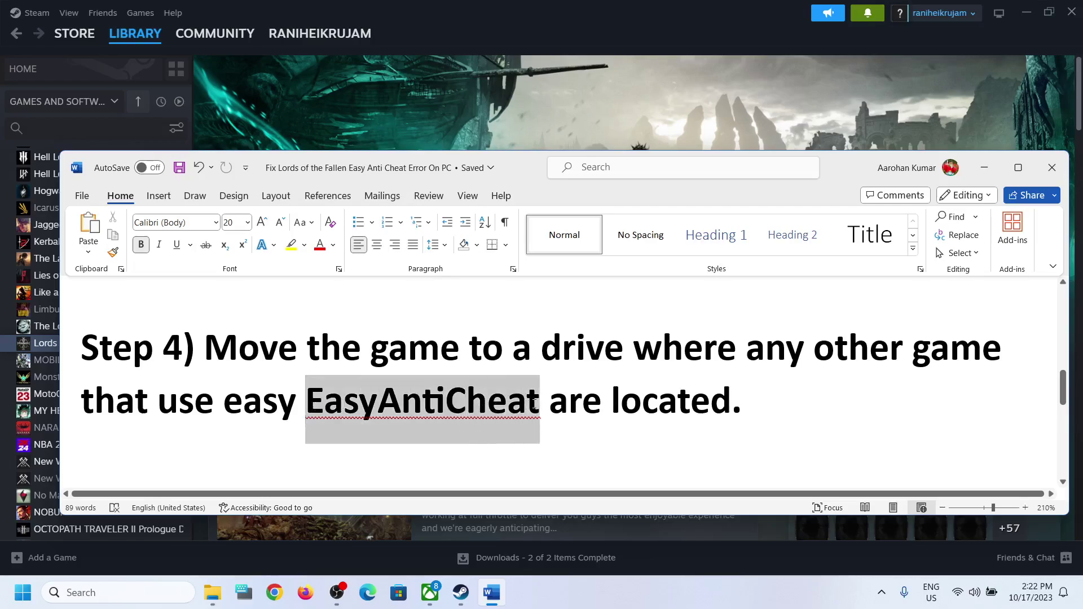
pyautogui.moveTo(308, 349); pyautogui.dragTo(688, 348)
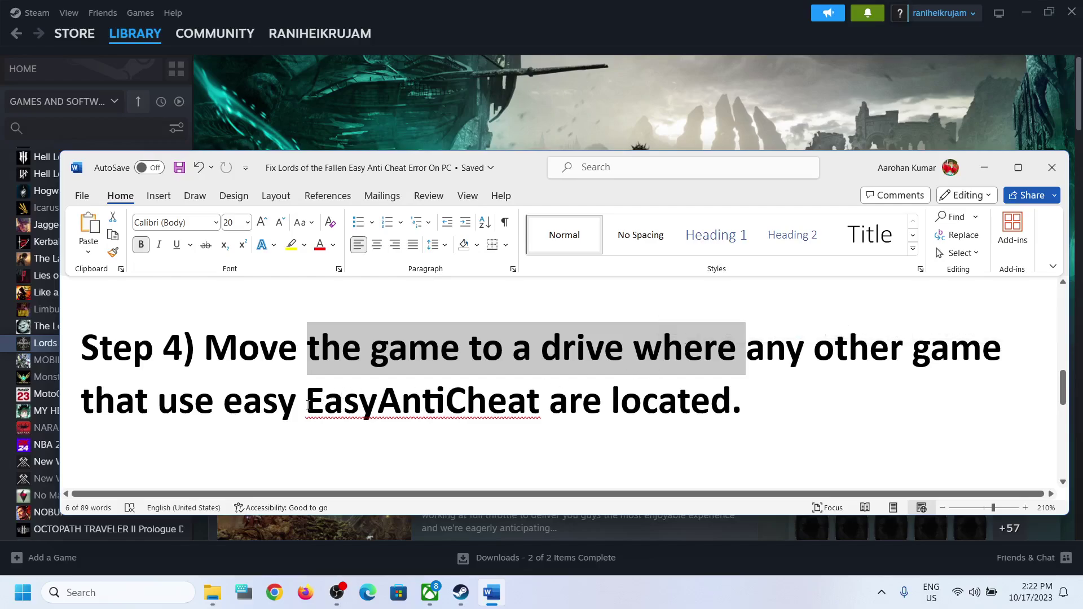
pyautogui.moveTo(308, 404); pyautogui.dragTo(515, 404)
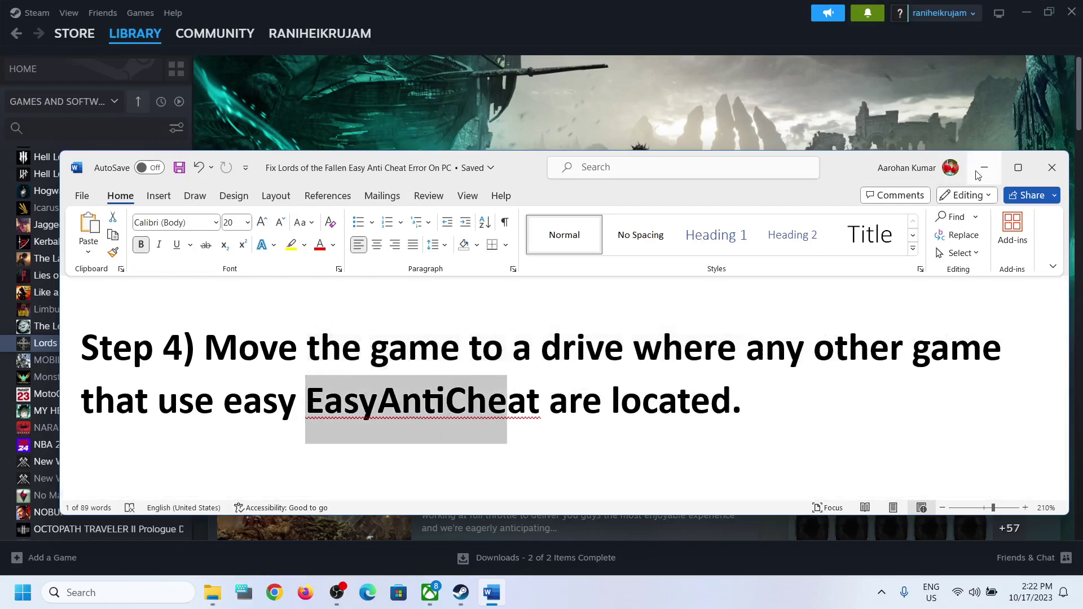
# Return to Steam and open the option for moving the Lords of the Fallen install folder to another drive
pyautogui.click(181, 343)
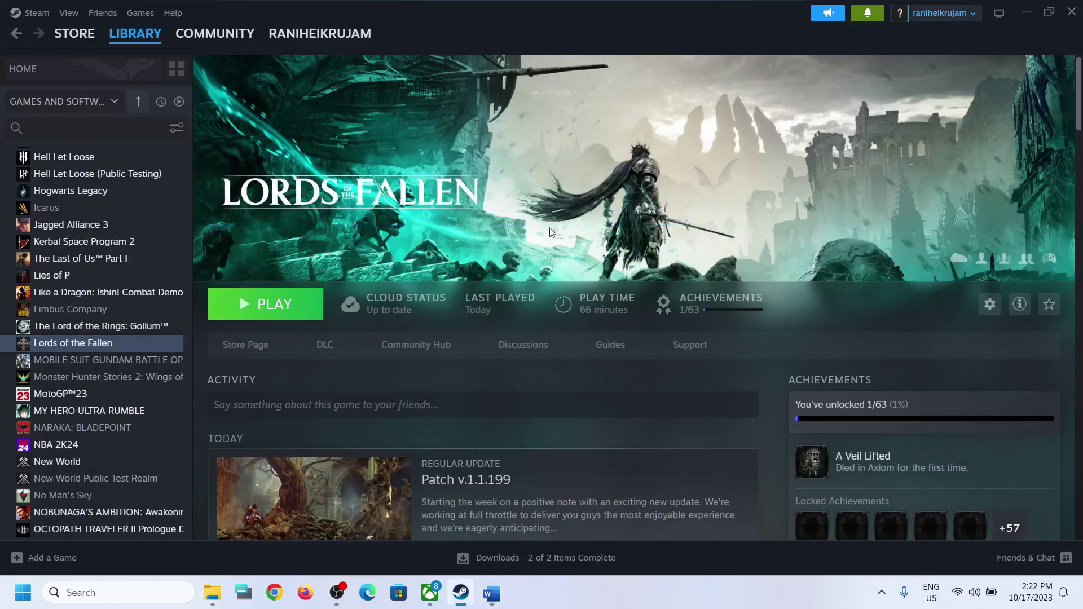
pyautogui.rightClick(78, 343)
pyautogui.moveTo(113, 428)
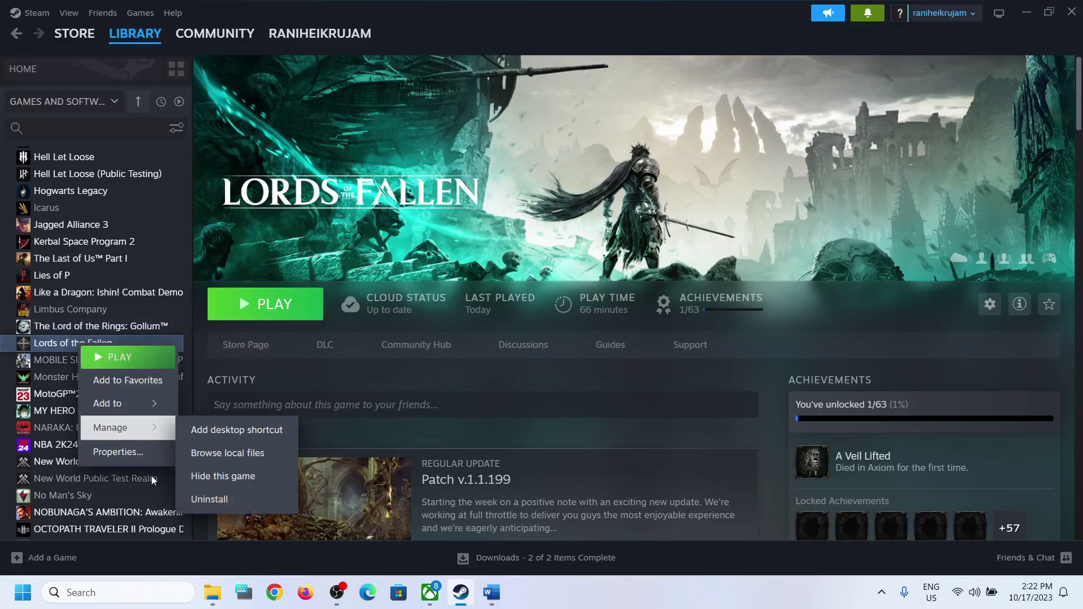
pyautogui.click(120, 451)
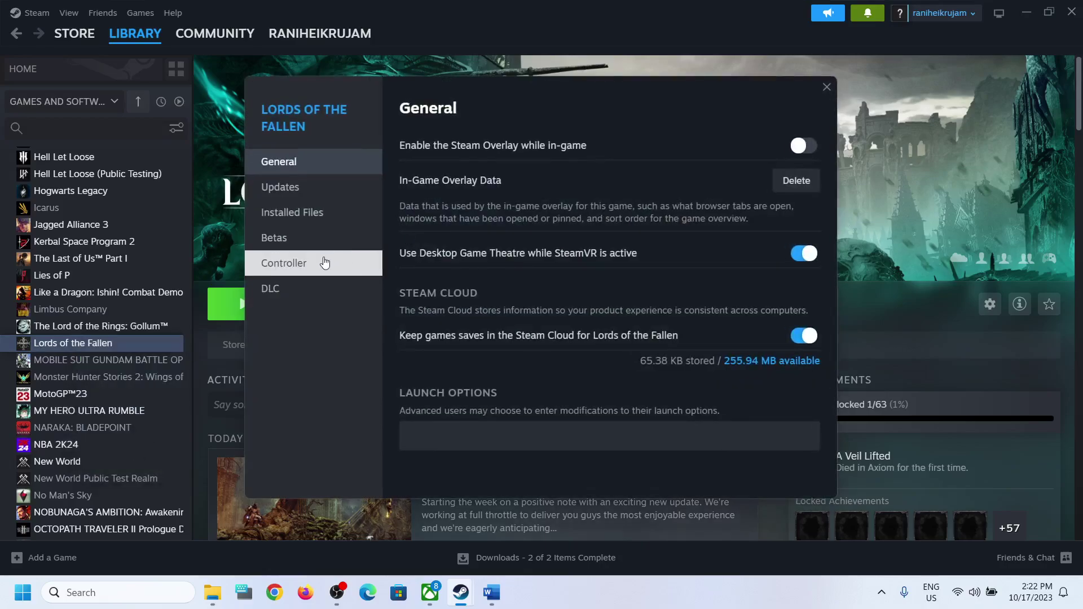
pyautogui.click(313, 221)
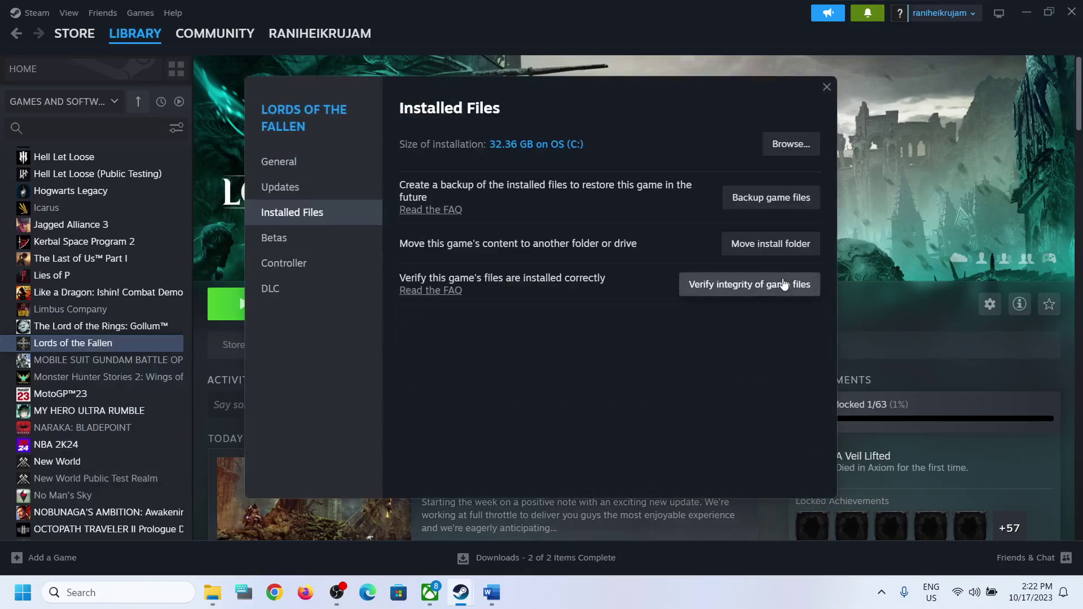
pyautogui.click(780, 246)
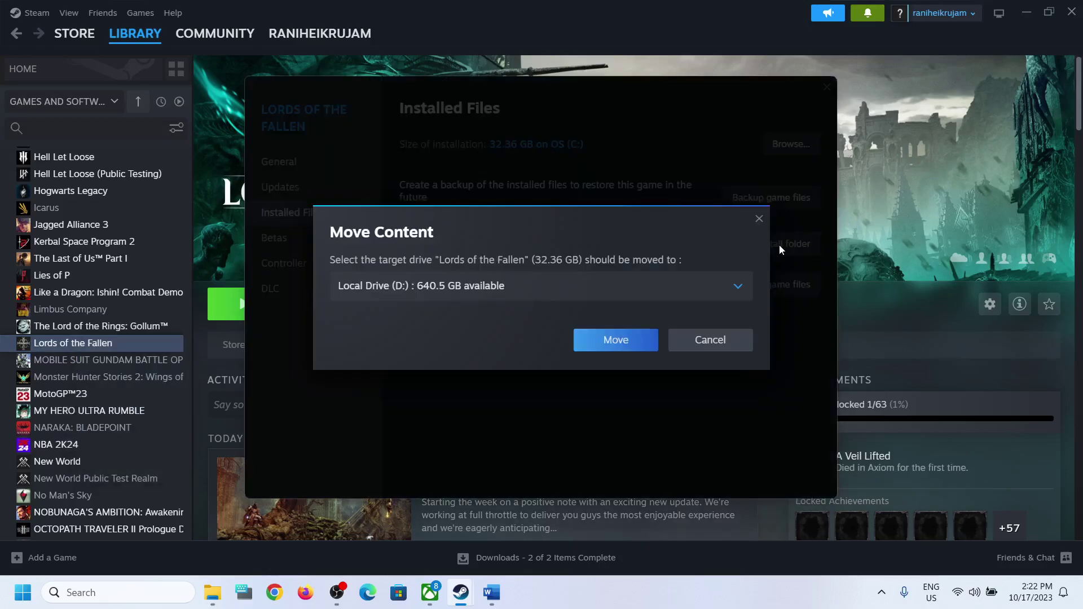
# Check the available target drives for the game, cancel the move and close the game's properties
pyautogui.click(474, 287)
pyautogui.click(418, 350)
pyautogui.click(702, 342)
pyautogui.click(827, 87)
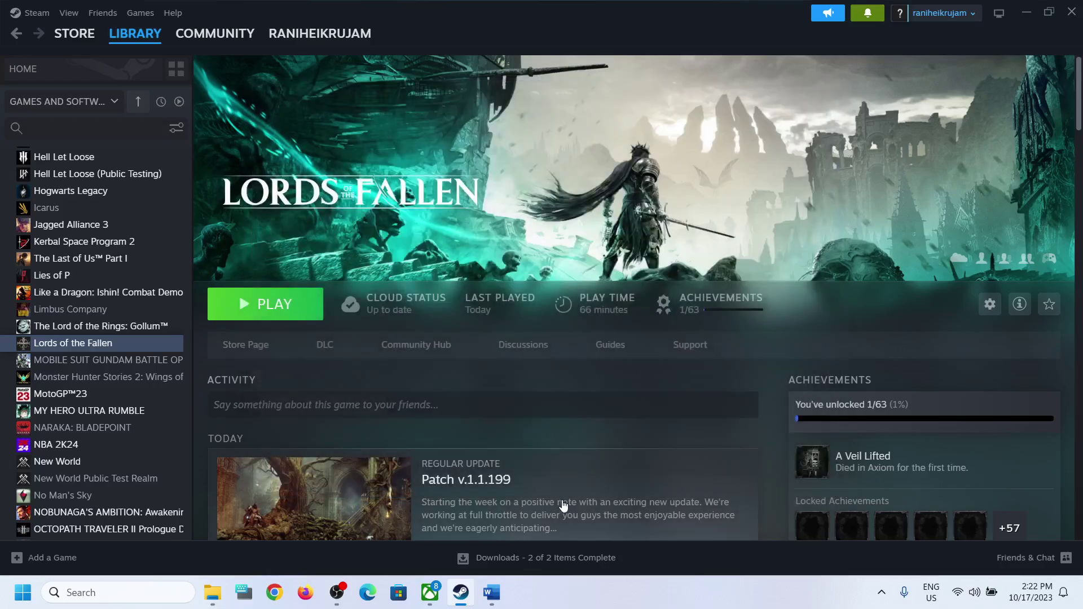
# Switch to the Word guide and reread Step 4 about moving the game to a drive with other EasyAntiCheat games
pyautogui.click(491, 592)
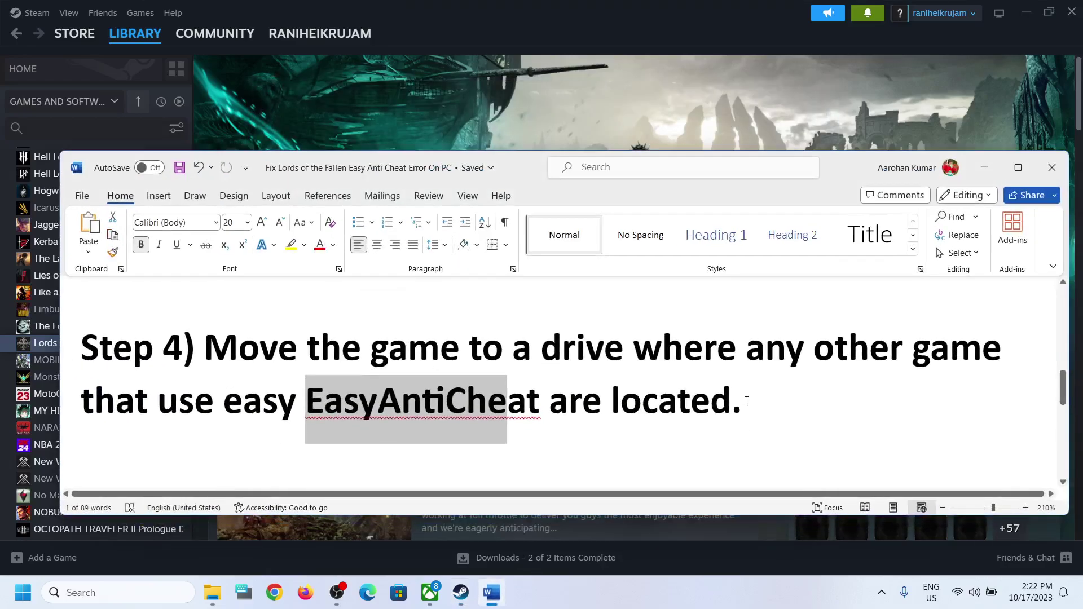
pyautogui.moveTo(747, 401); pyautogui.dragTo(204, 348)
pyautogui.scroll(-1, 408, 411)
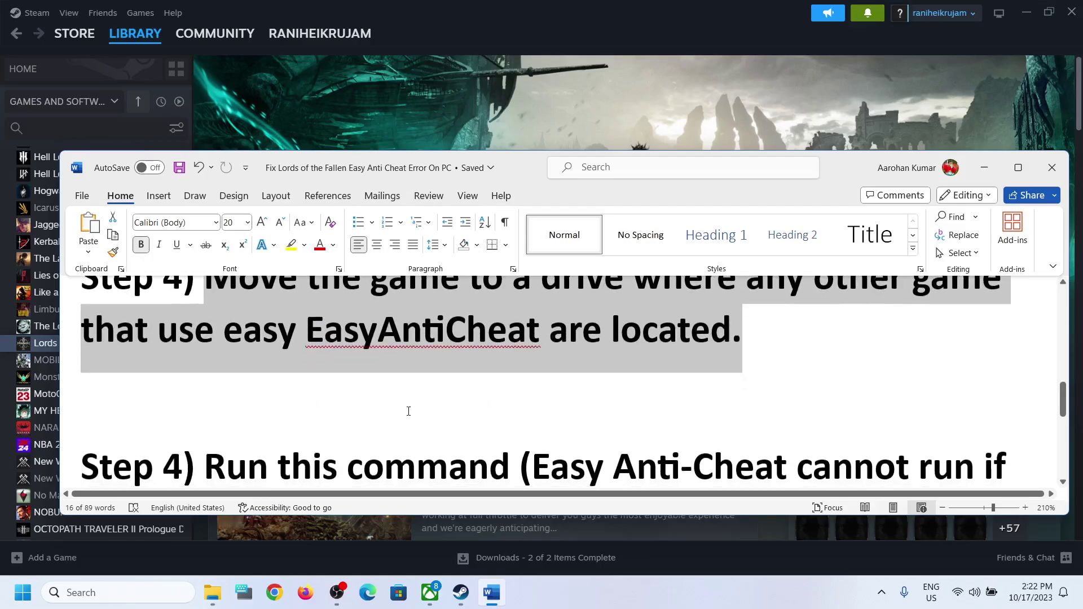
pyautogui.scroll(-1, 409, 411)
pyautogui.scroll(3, 409, 411)
pyautogui.click(341, 418)
pyautogui.scroll(-1, 418, 377)
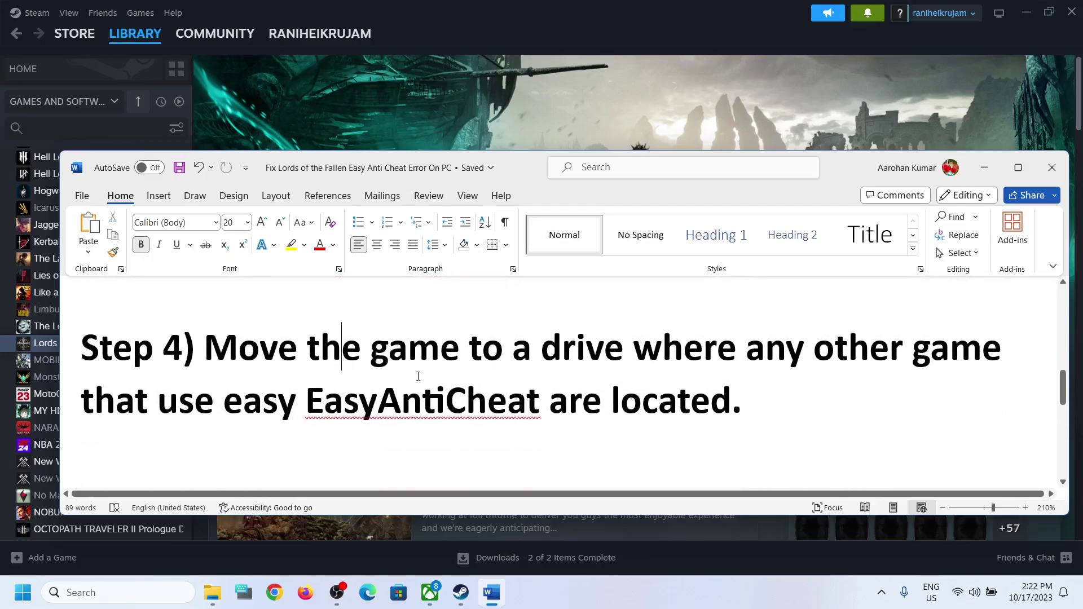
pyautogui.moveTo(802, 401); pyautogui.dragTo(209, 333)
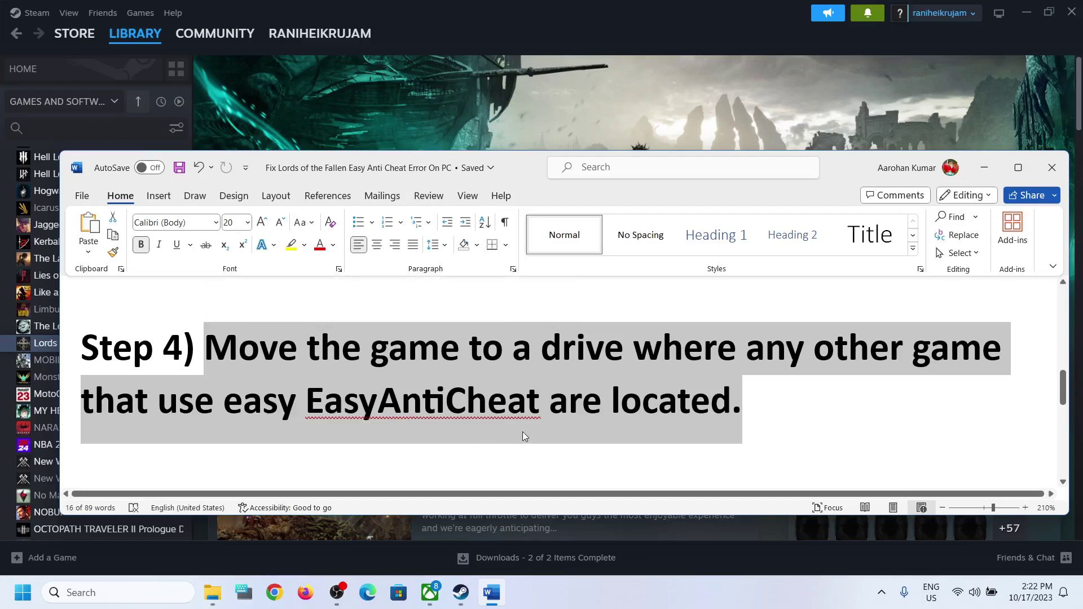
# Read the guide's step on running a command because Easy Anti-Cheat cannot run with Dynamic Tracing (DTrace) enabled
pyautogui.scroll(-3, 326, 406)
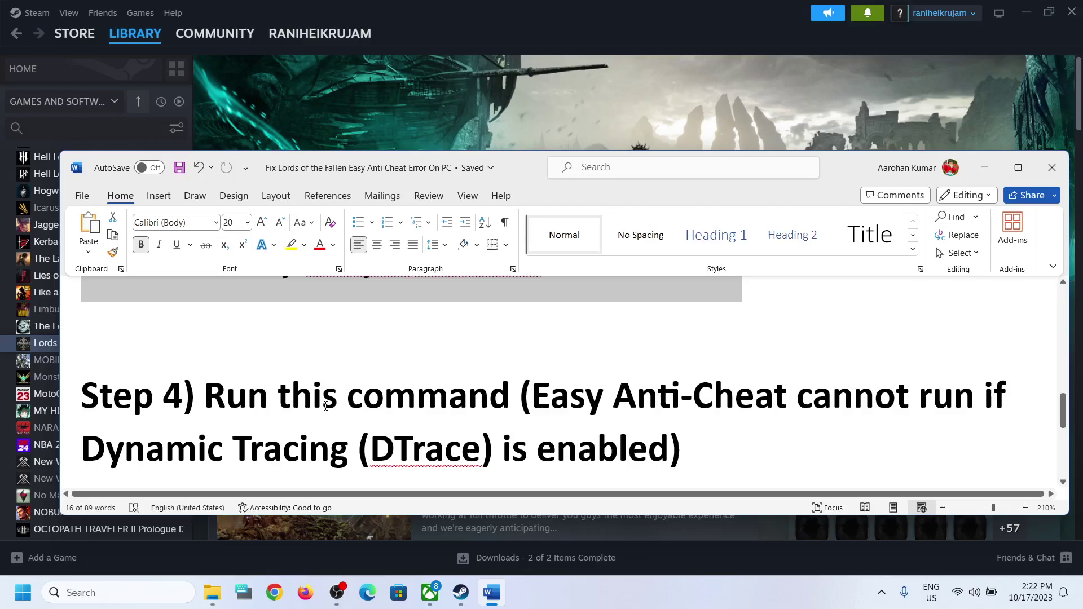
pyautogui.moveTo(214, 389); pyautogui.dragTo(532, 395)
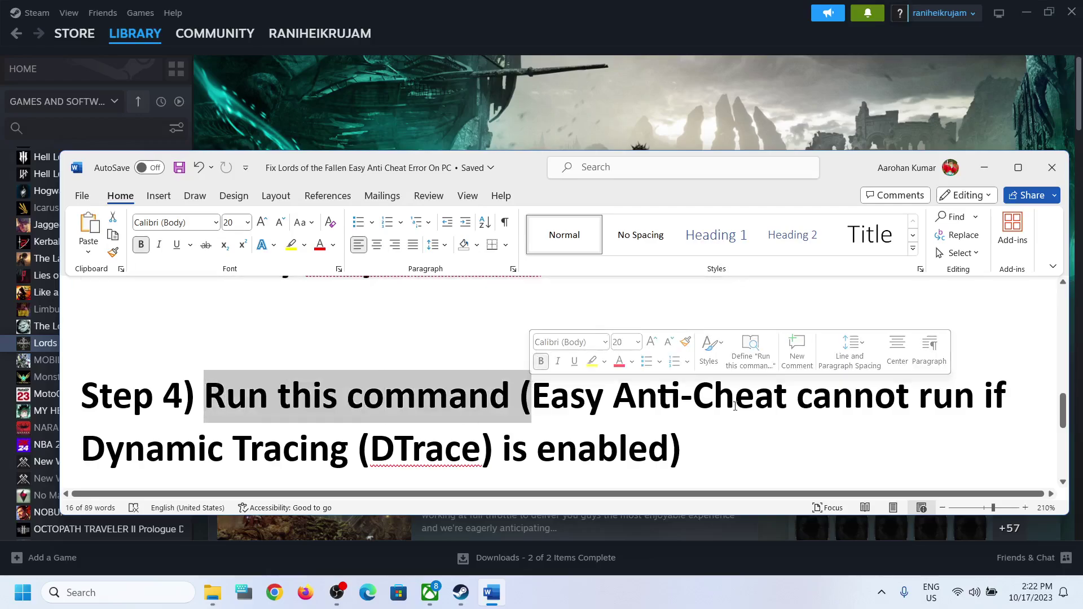
pyautogui.scroll(-2, 735, 406)
pyautogui.click(552, 330)
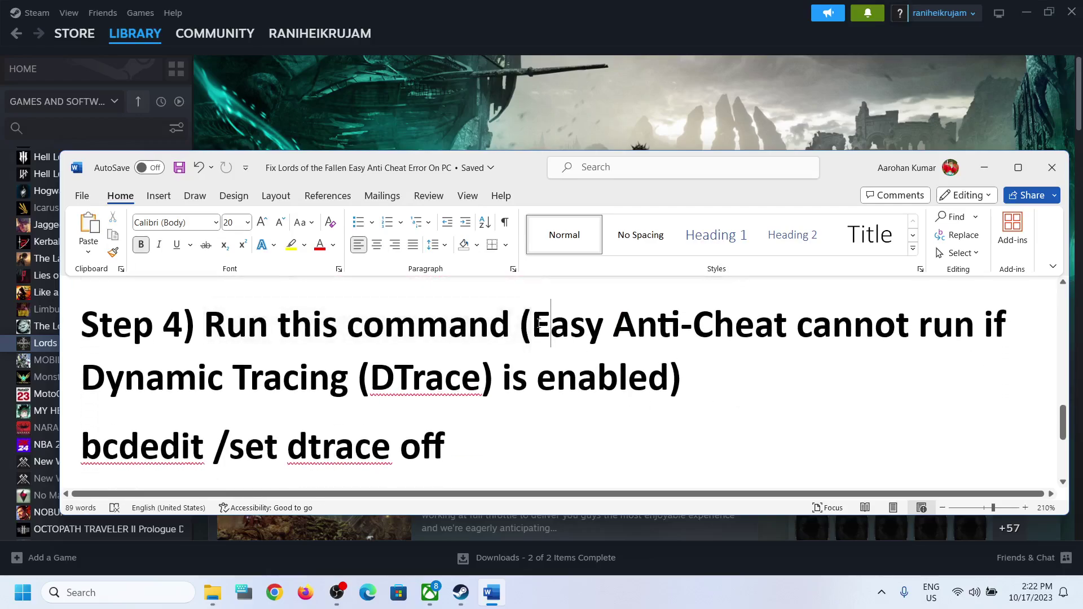
pyautogui.moveTo(552, 330)
pyautogui.mouseDown()
pyautogui.moveTo(999, 327)
pyautogui.moveTo(232, 375)
pyautogui.moveTo(669, 375)
pyautogui.mouseUp()
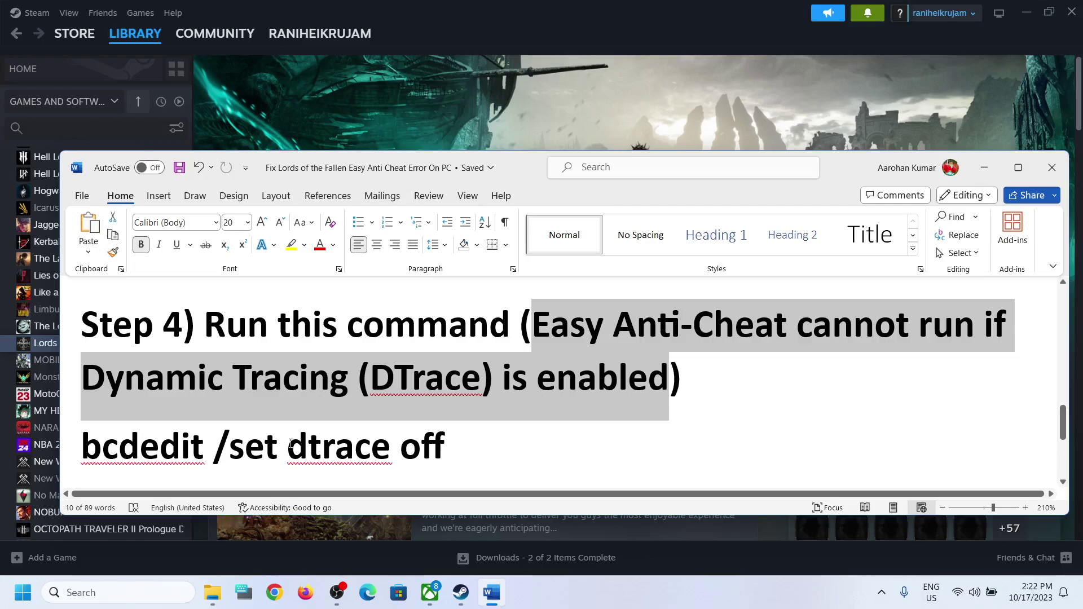
# Search Windows for powershell and launch Windows PowerShell as administrator
pyautogui.click(112, 593)
pyautogui.write('powers')
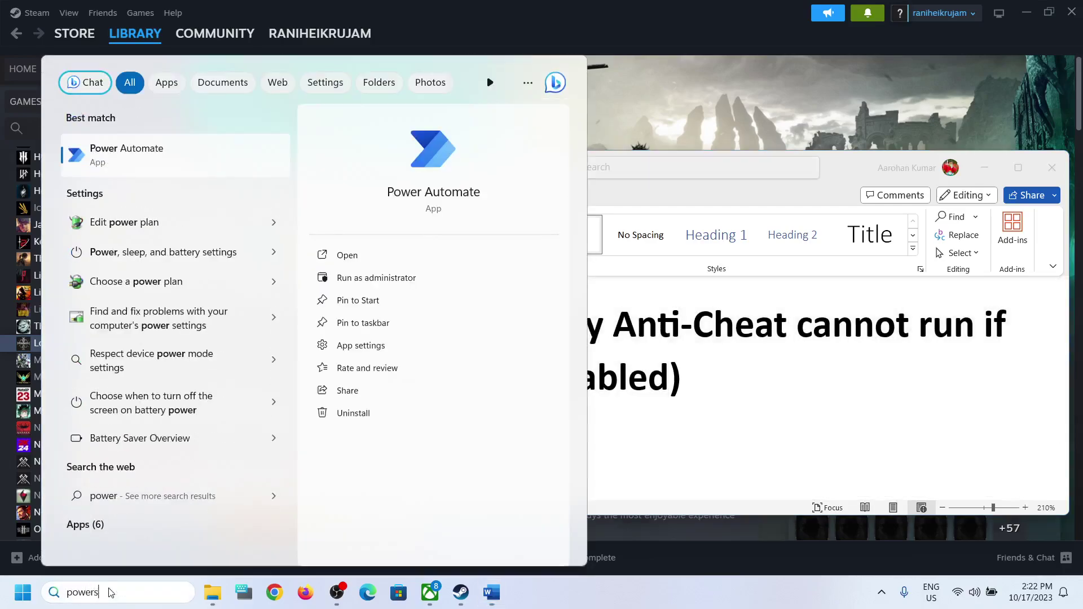
pyautogui.write('hell')
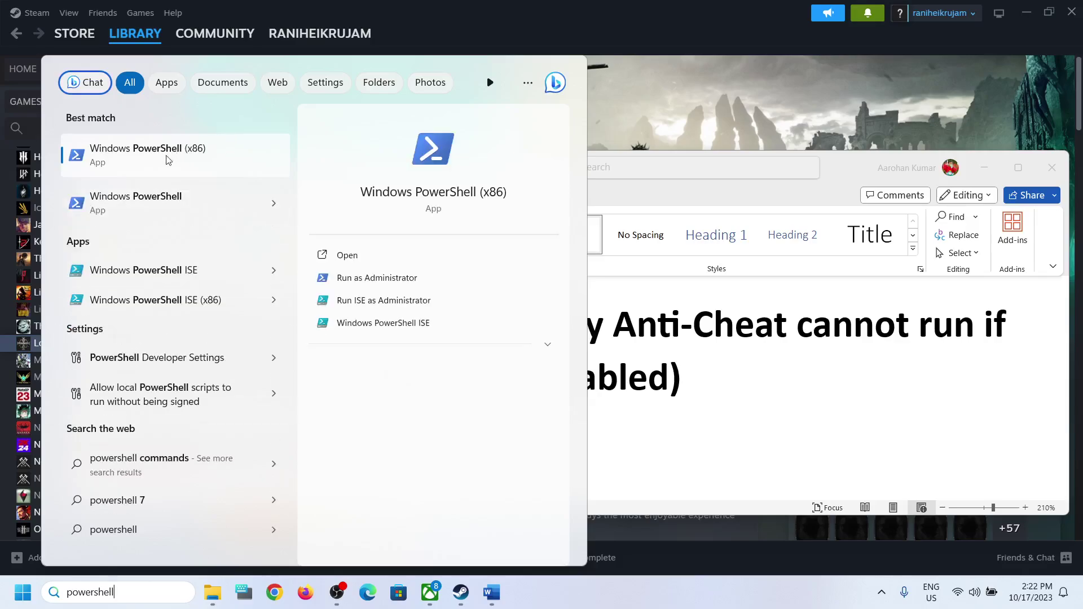
pyautogui.rightClick(172, 220)
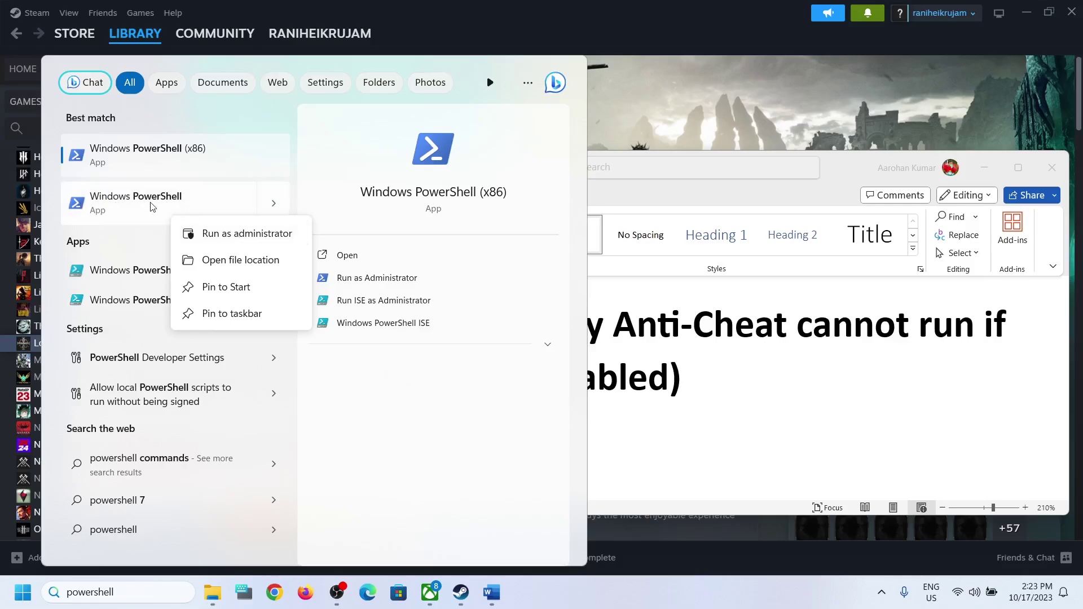
pyautogui.click(239, 234)
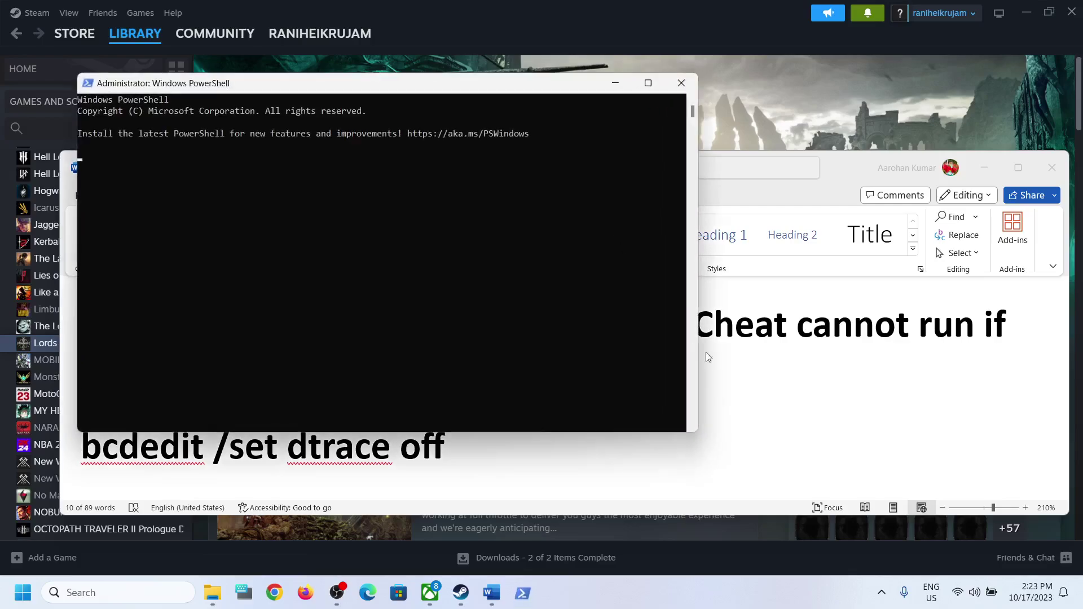
# Copy the command "bcdedit /set dtrace off" from the Word guide and run it in the administrator PowerShell
pyautogui.hotkey('alt', 'Tab')
pyautogui.moveTo(470, 450); pyautogui.dragTo(142, 452)
pyautogui.hotkey('alt', 'Tab')
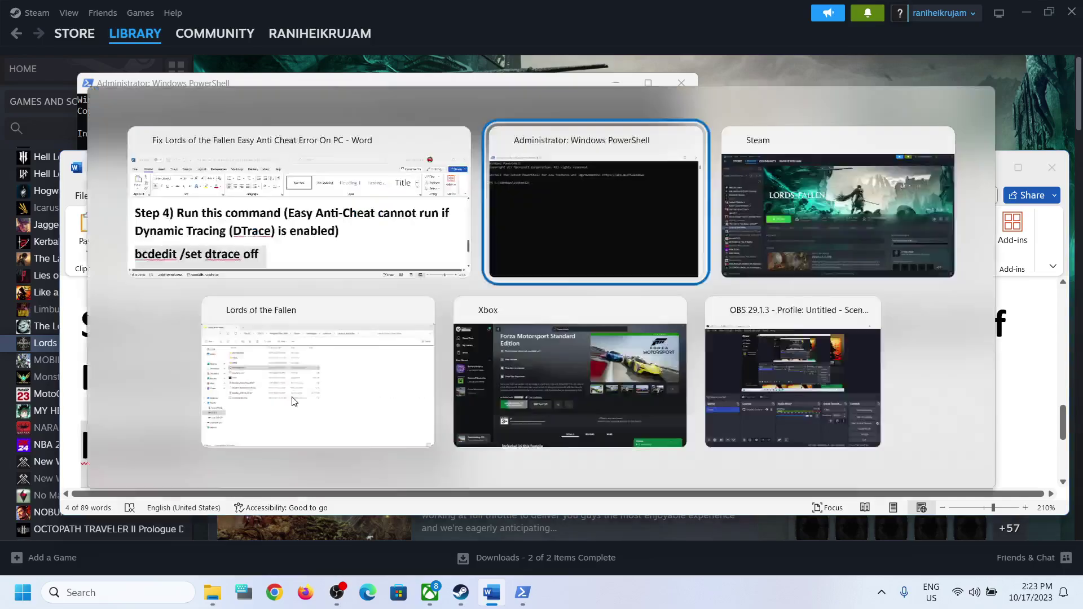
pyautogui.write('bcdedit /set dtrace off')
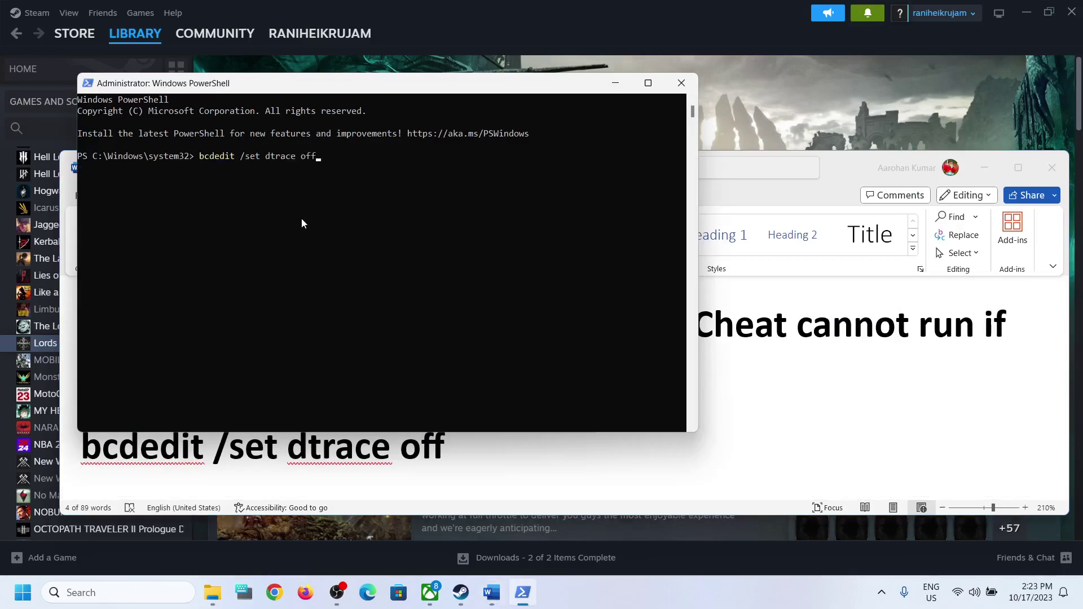
pyautogui.press('Return')
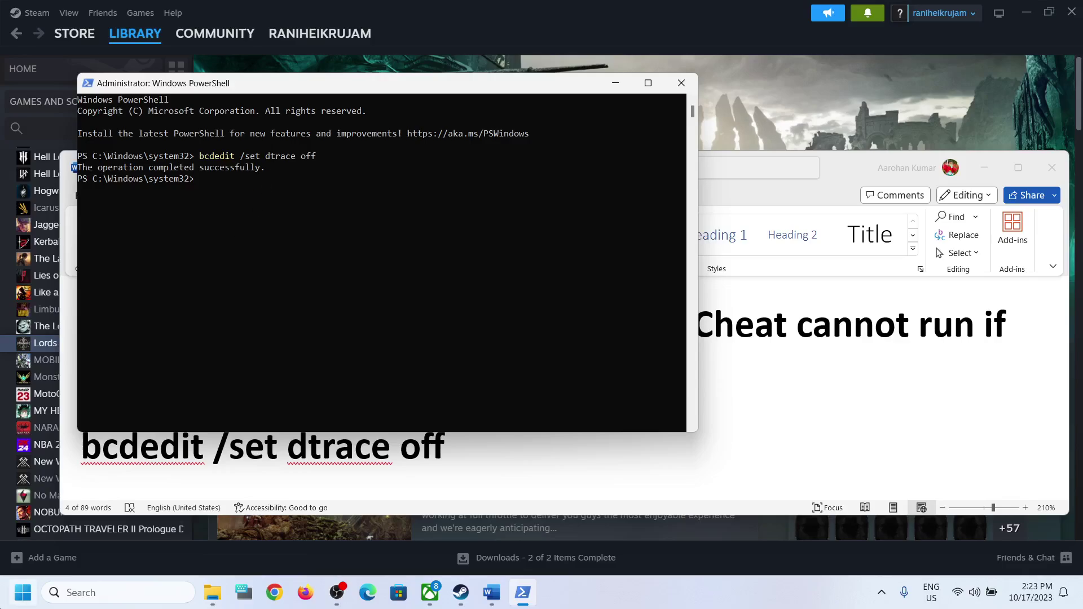
# Check the Windows power options for restarting the PC, dismiss them and close PowerShell
pyautogui.click(23, 593)
pyautogui.click(410, 543)
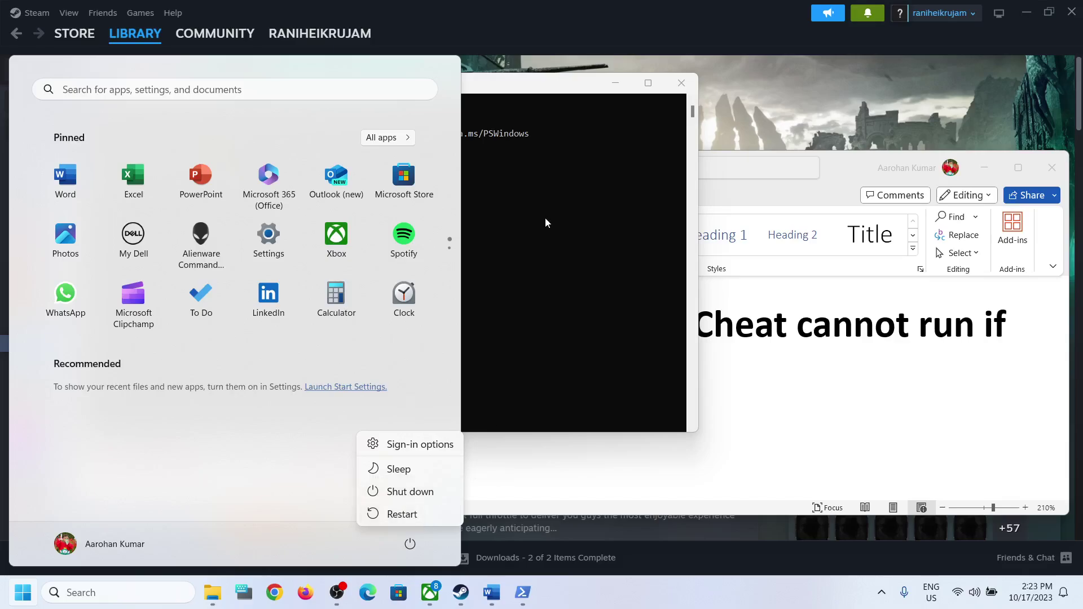
pyautogui.click(567, 229)
pyautogui.click(566, 229)
pyautogui.click(681, 83)
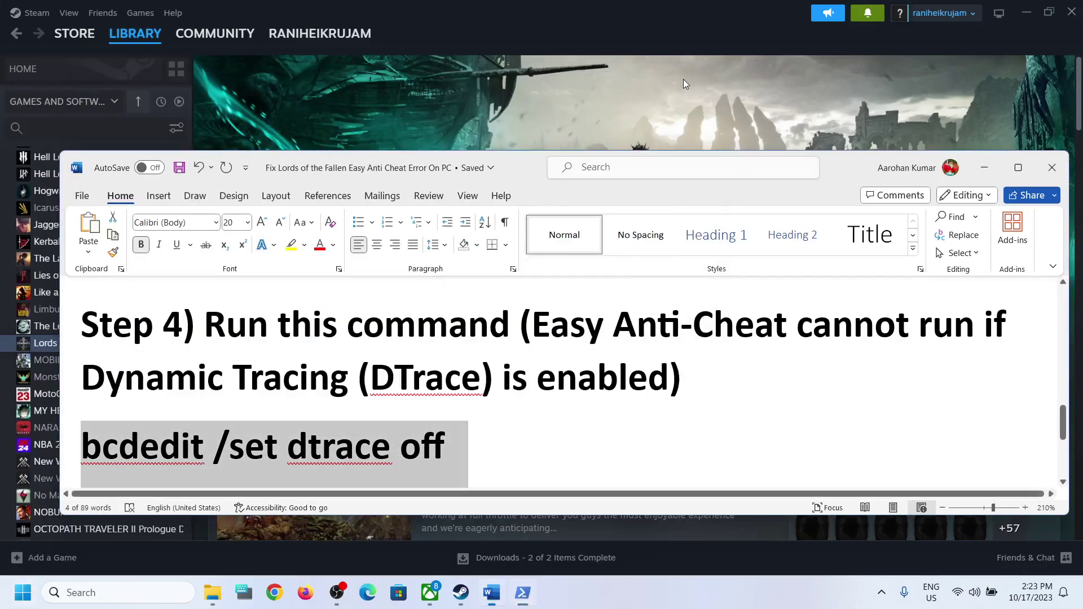
# Return to the Word guide and copy the alternative command "bcdedit /set dtrace on"
pyautogui.click(646, 83)
pyautogui.click(492, 592)
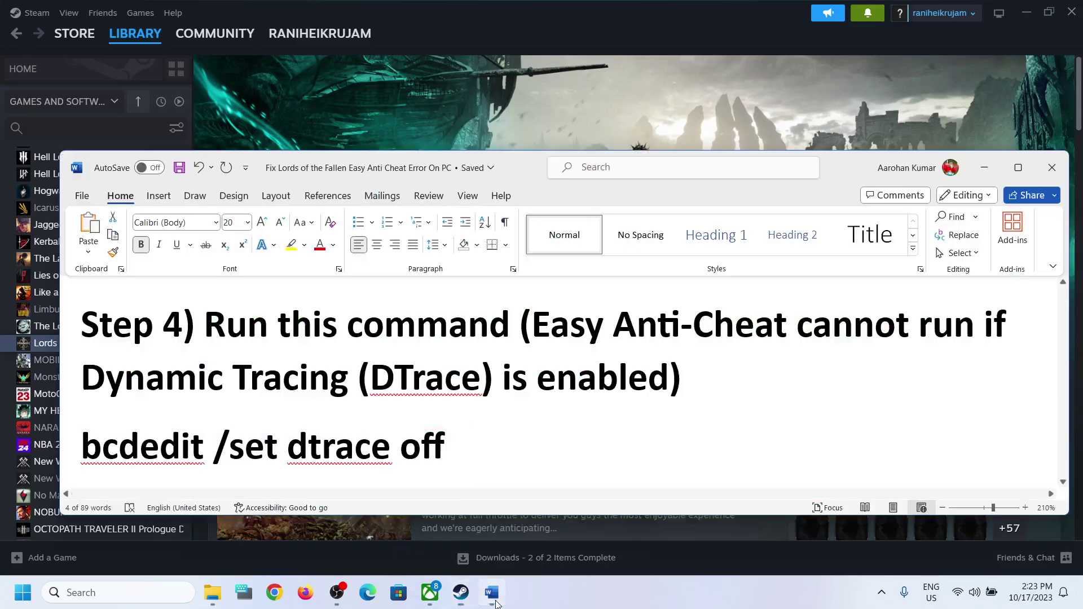
pyautogui.scroll(-1, 358, 417)
pyautogui.click(323, 384)
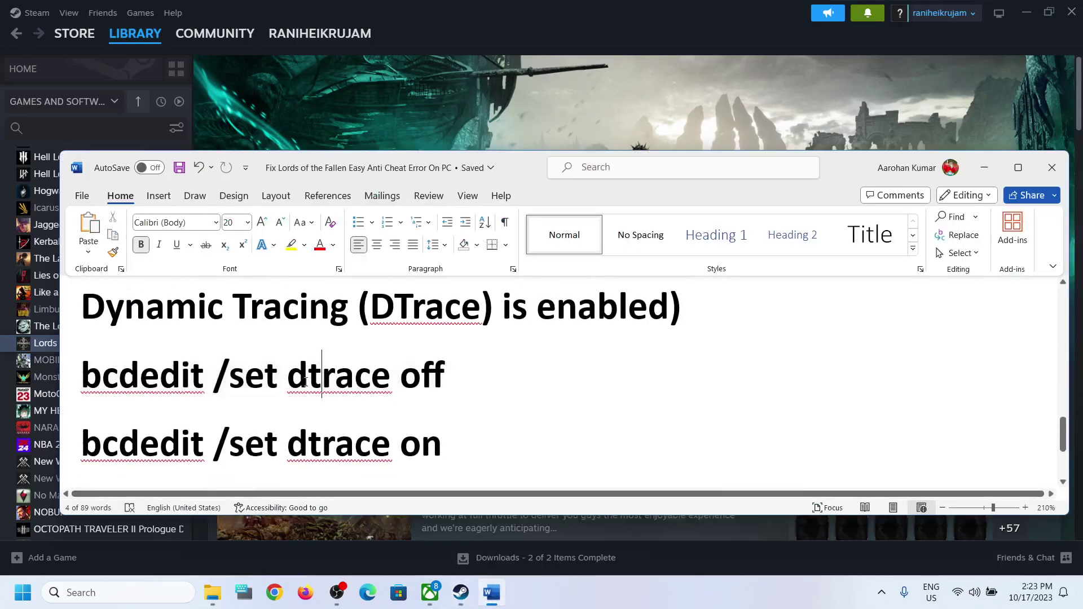
pyautogui.moveTo(287, 384); pyautogui.dragTo(492, 387)
pyautogui.tripleClick(145, 447)
pyautogui.hotkey('ctrl', 'c')
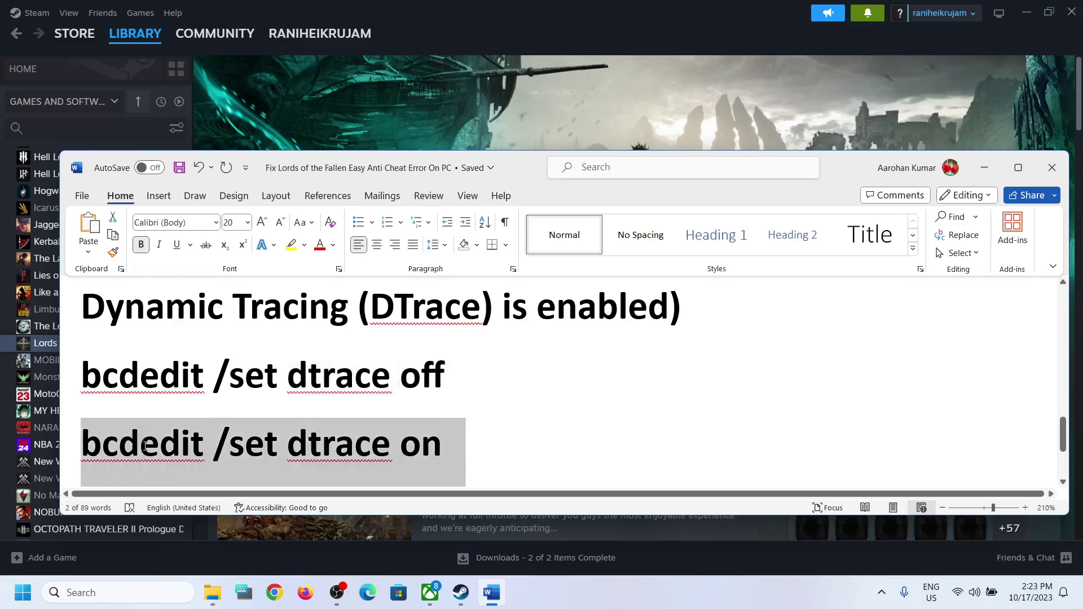
# Find Windows PowerShell through Windows search again and run it as administrator
pyautogui.click(111, 597)
pyautogui.write('p')
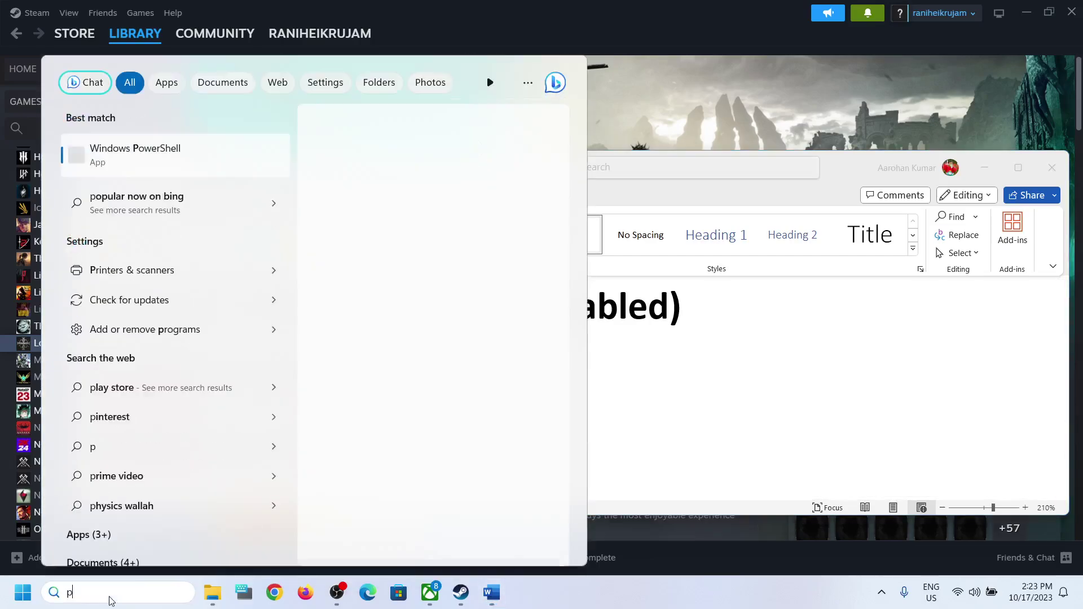
pyautogui.write('owershe')
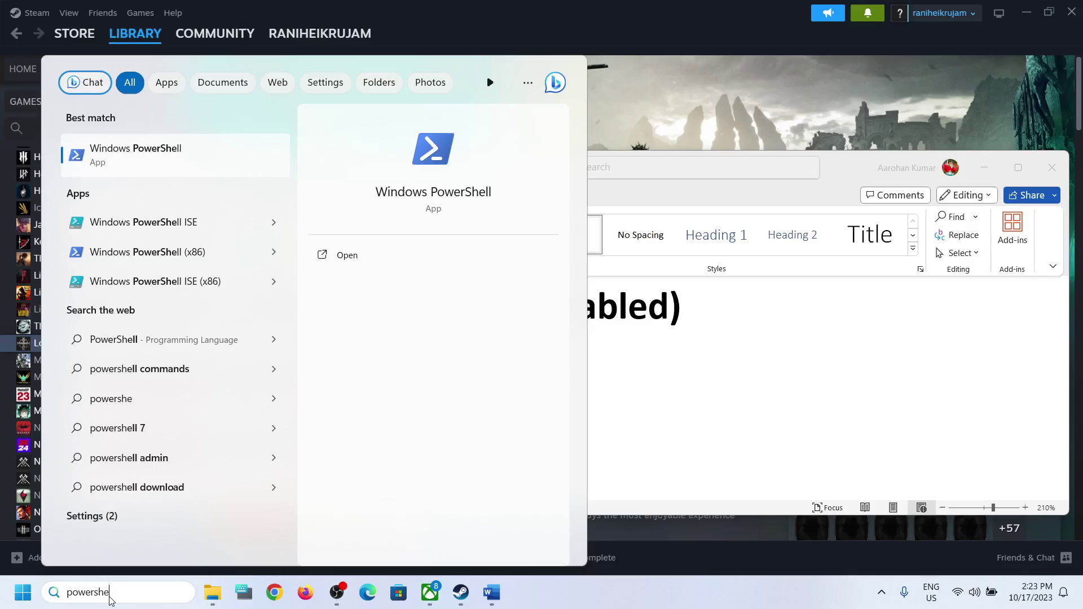
pyautogui.write('ll')
pyautogui.rightClick(139, 171)
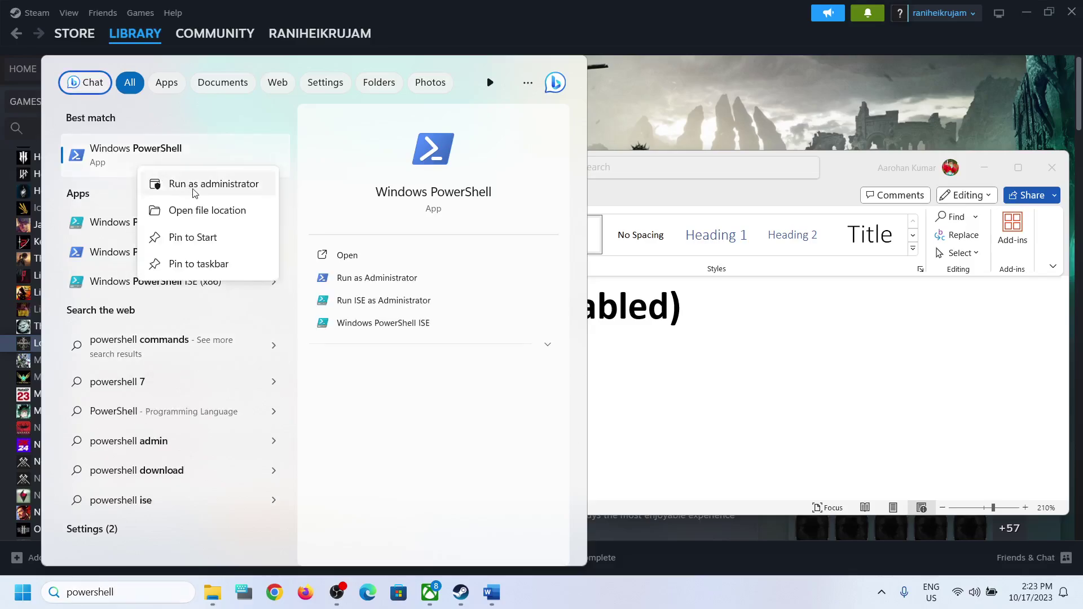
pyautogui.click(194, 186)
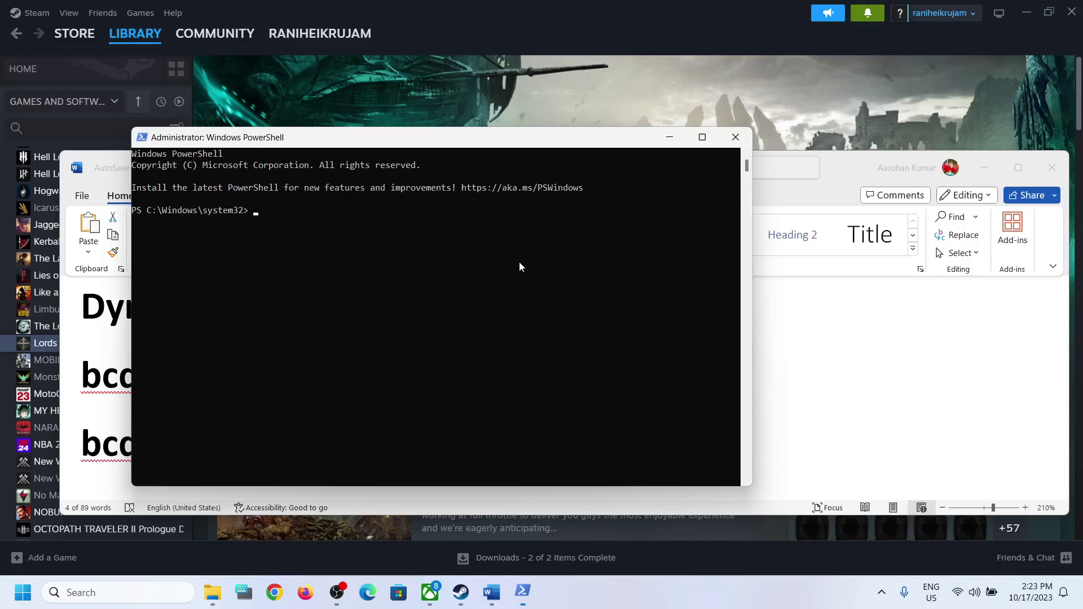
# Paste the copied command "bcdedit /set dtrace on" into PowerShell, run it and close the PowerShell window
pyautogui.hotkey('ctrl', 'v')
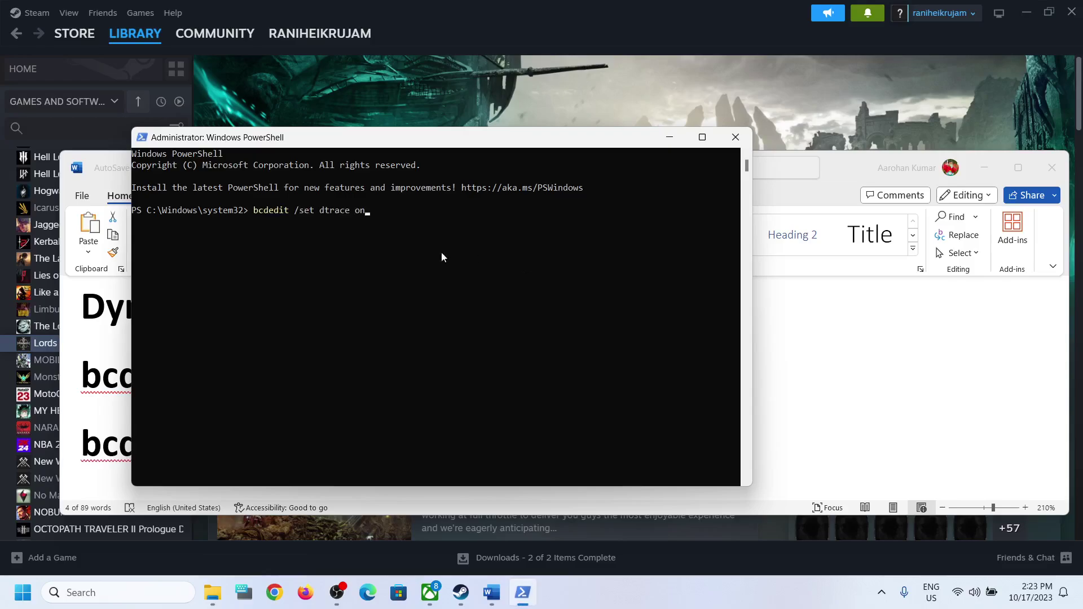
pyautogui.hotkey('alt', 'Tab')
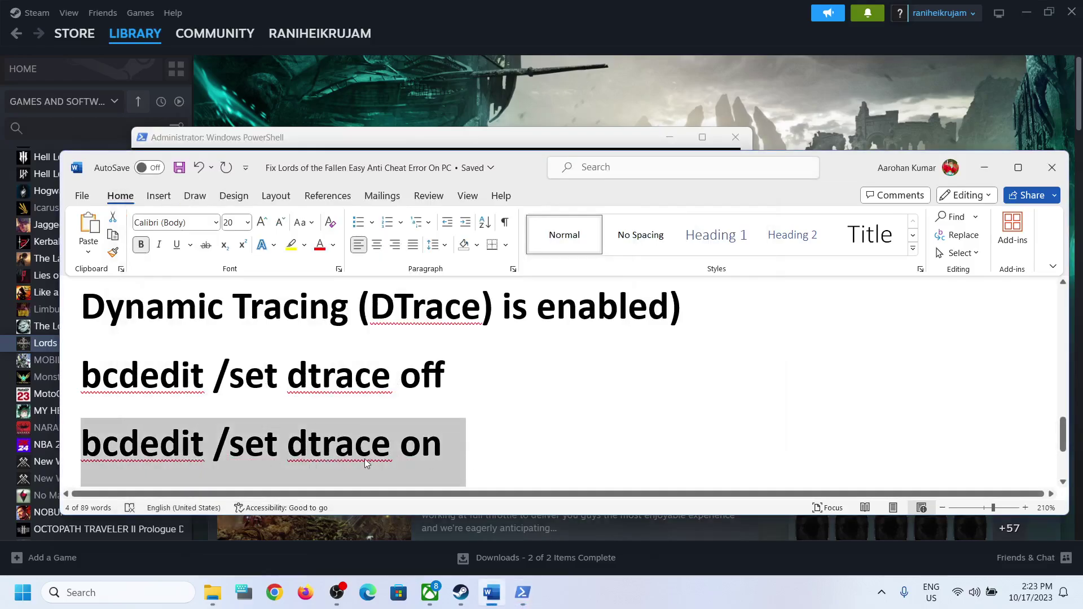
pyautogui.hotkey('alt', 'Tab')
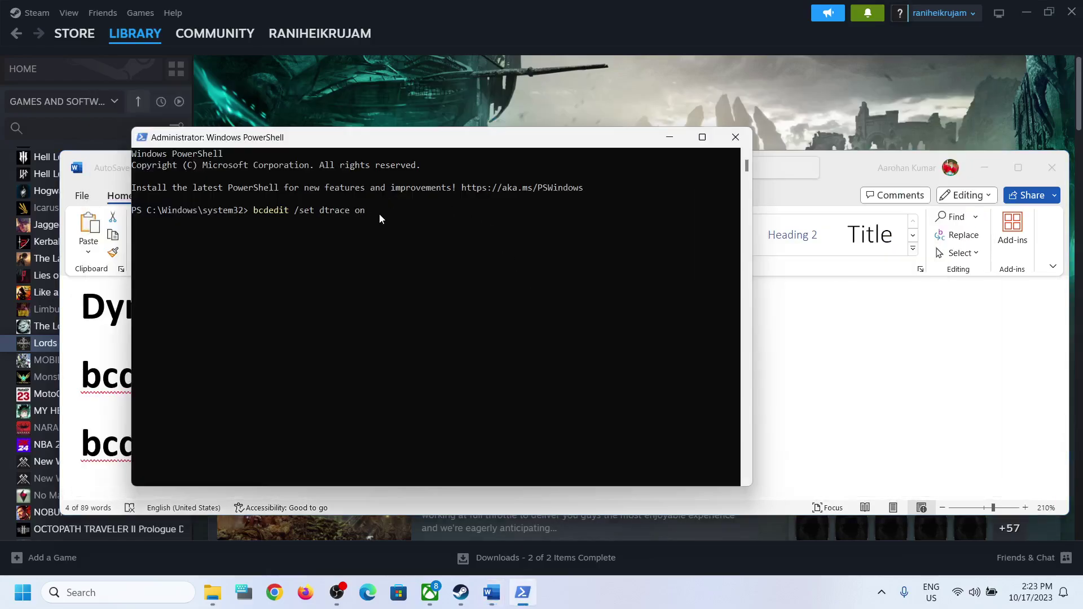
pyautogui.press('Return')
pyautogui.click(736, 137)
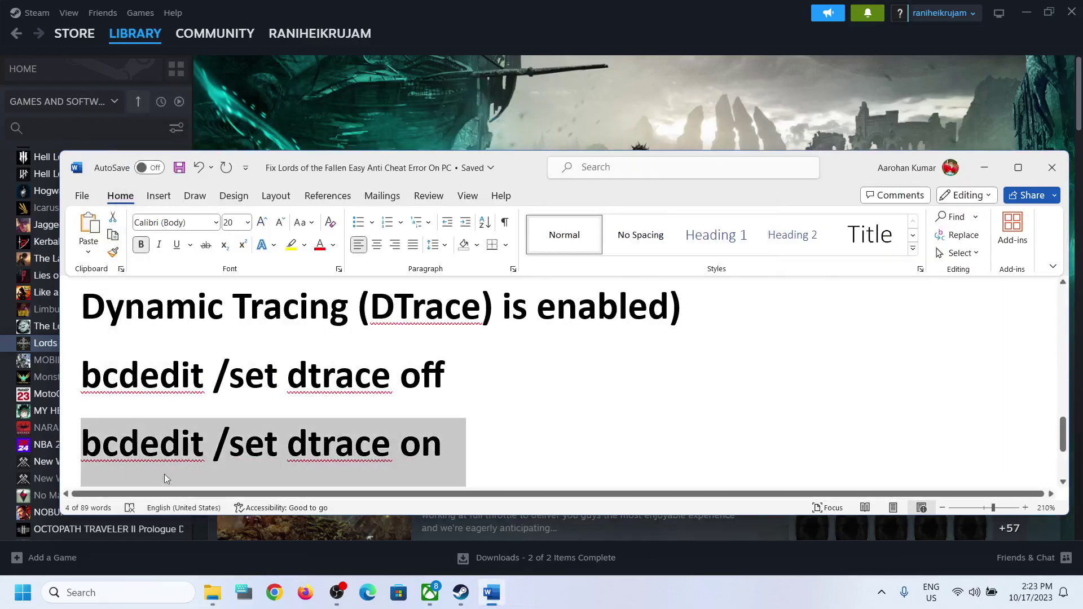
# Bring up the Windows power options to locate the restart choice and dismiss them without restarting
pyautogui.click(17, 595)
pyautogui.click(410, 543)
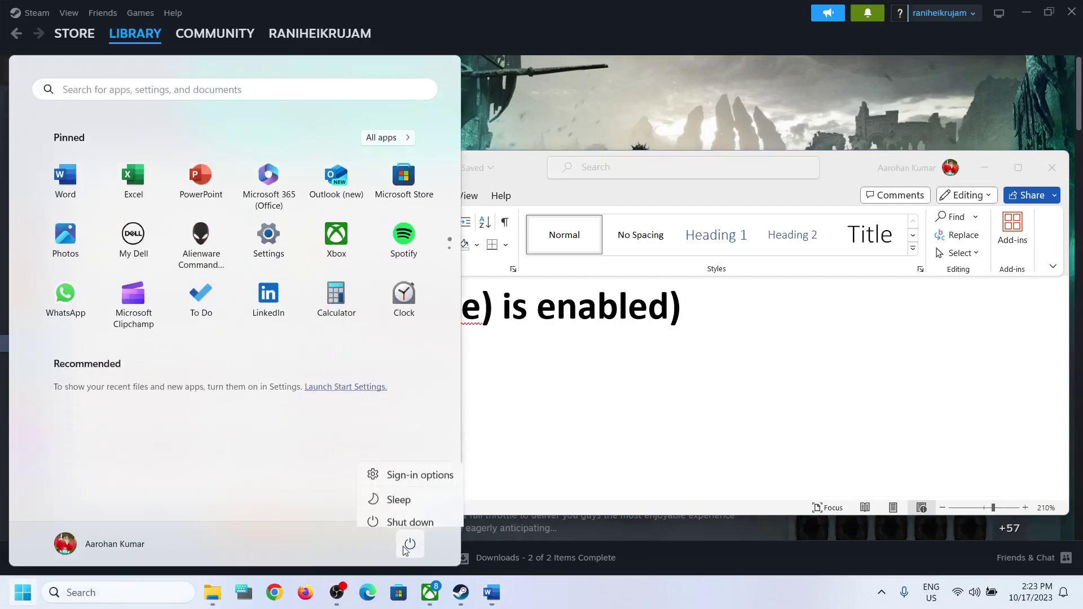
pyautogui.click(372, 514)
pyautogui.click(680, 410)
# Reread the guide's DTrace explanation and its off and on commands, and continue to Step 5 on reinstalling the game
pyautogui.scroll(3, 511, 416)
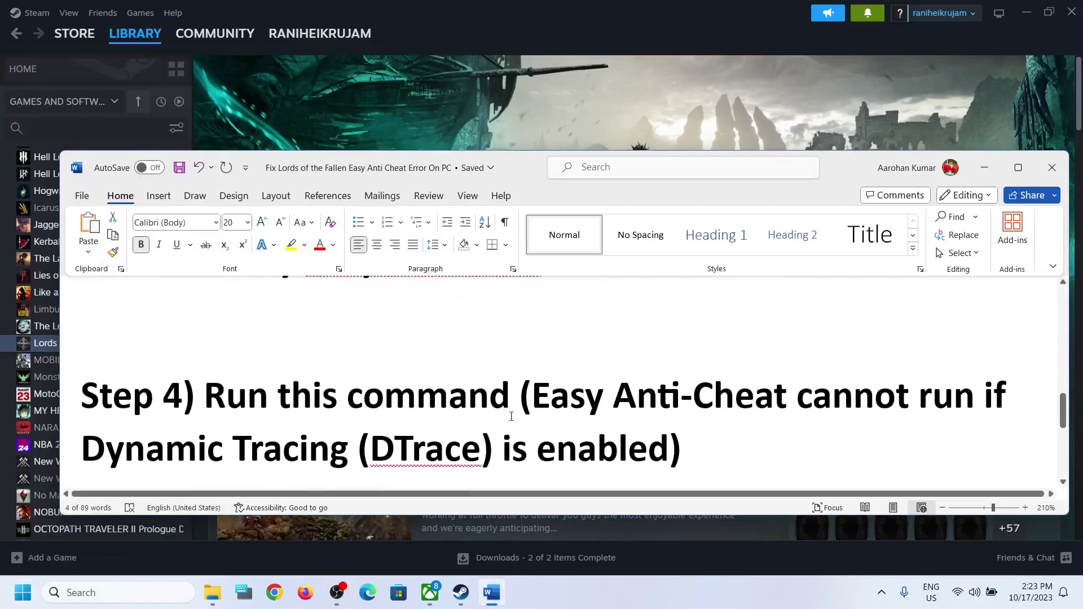
pyautogui.click(542, 410)
pyautogui.moveTo(520, 398); pyautogui.dragTo(694, 441)
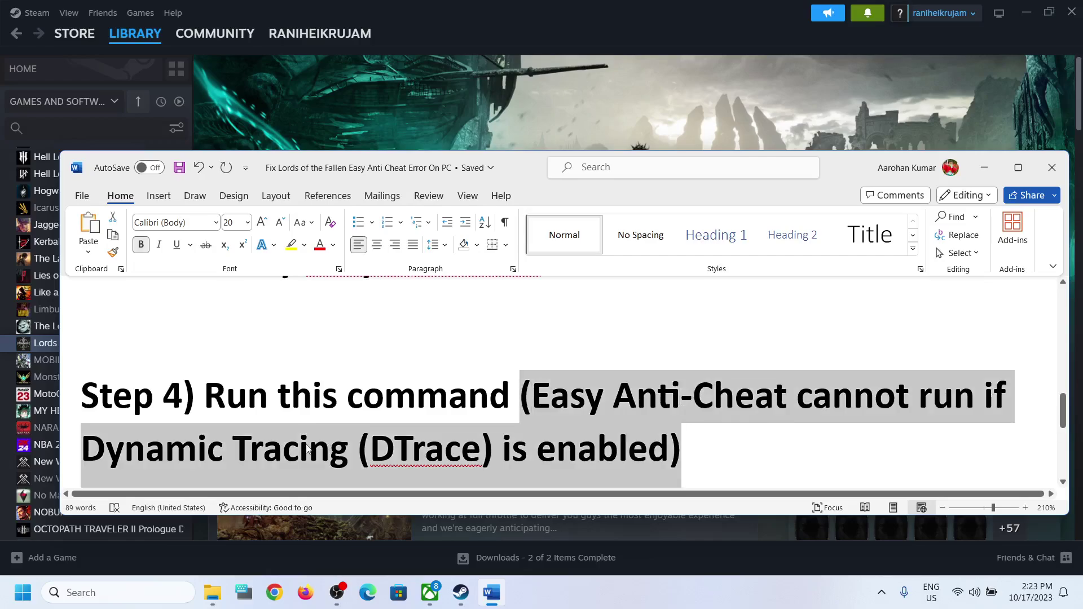
pyautogui.scroll(-2, 308, 450)
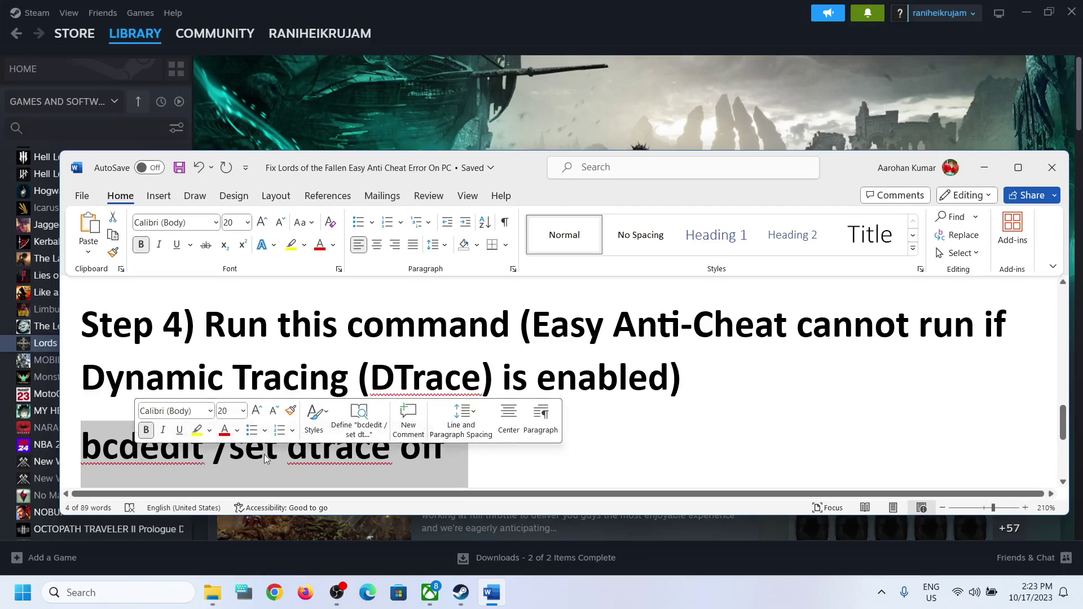
pyautogui.click(460, 458)
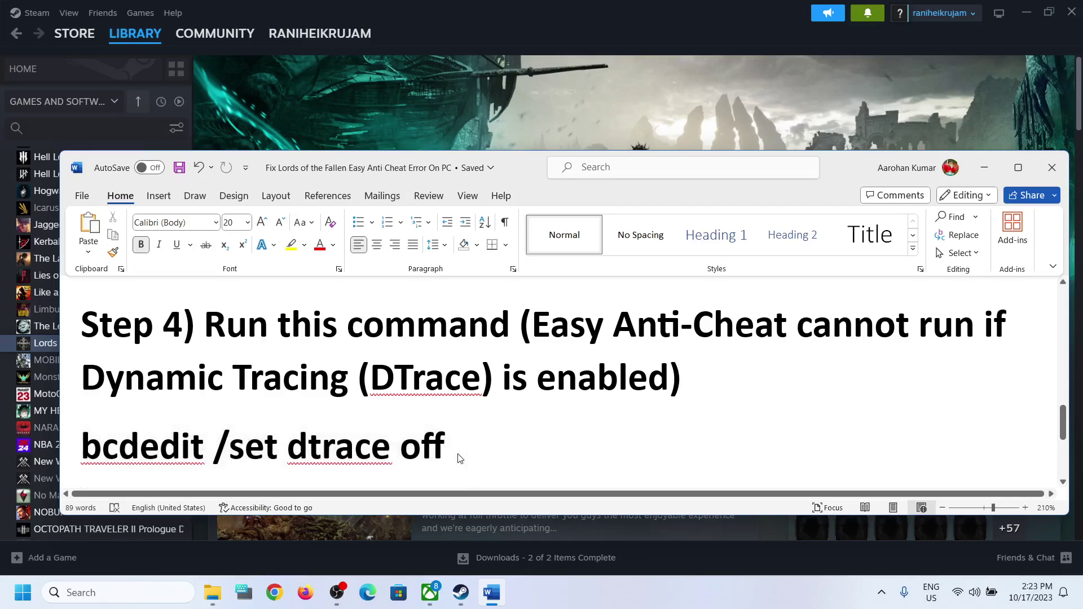
pyautogui.scroll(-2, 454, 452)
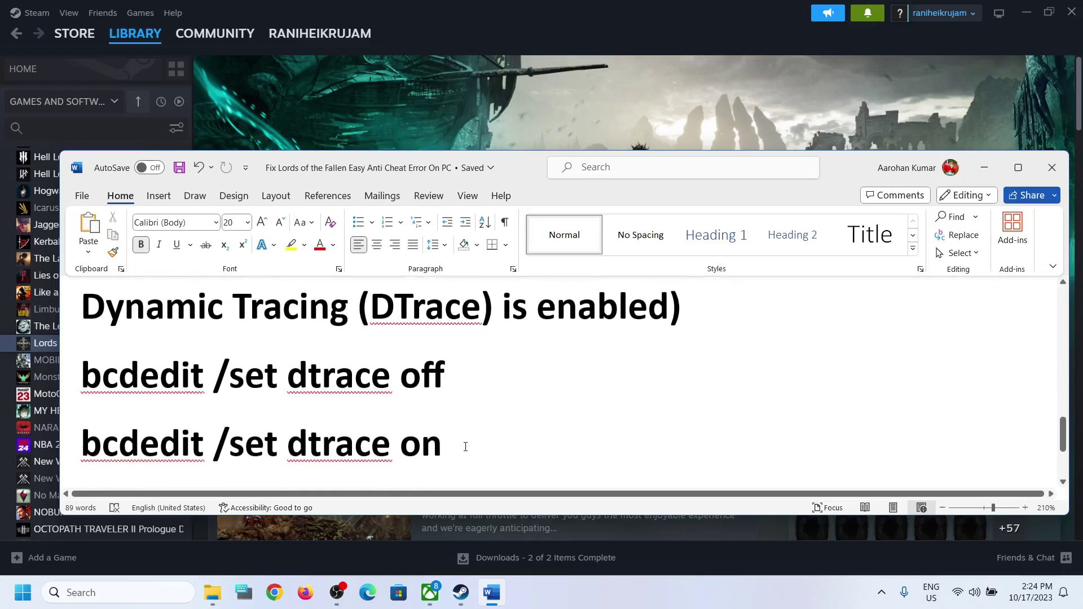
pyautogui.moveTo(460, 446); pyautogui.dragTo(125, 466)
pyautogui.scroll(-2, 553, 361)
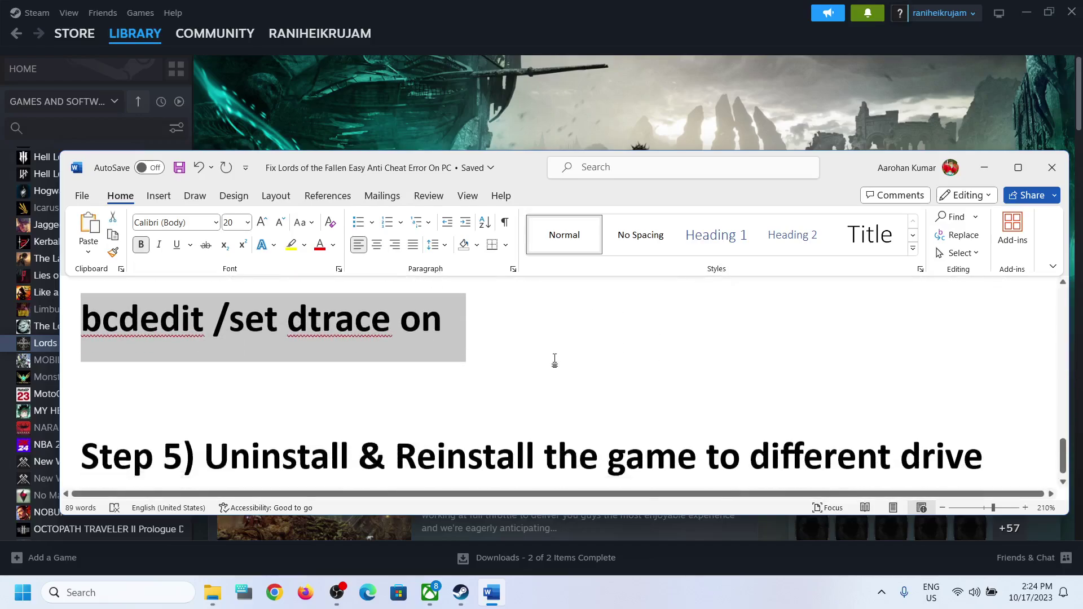
# Read the guide's Step 5 on uninstalling and reinstalling the game to a different drive, and minimize the document
pyautogui.click(90, 443)
pyautogui.moveTo(227, 436); pyautogui.dragTo(984, 437)
pyautogui.click(984, 168)
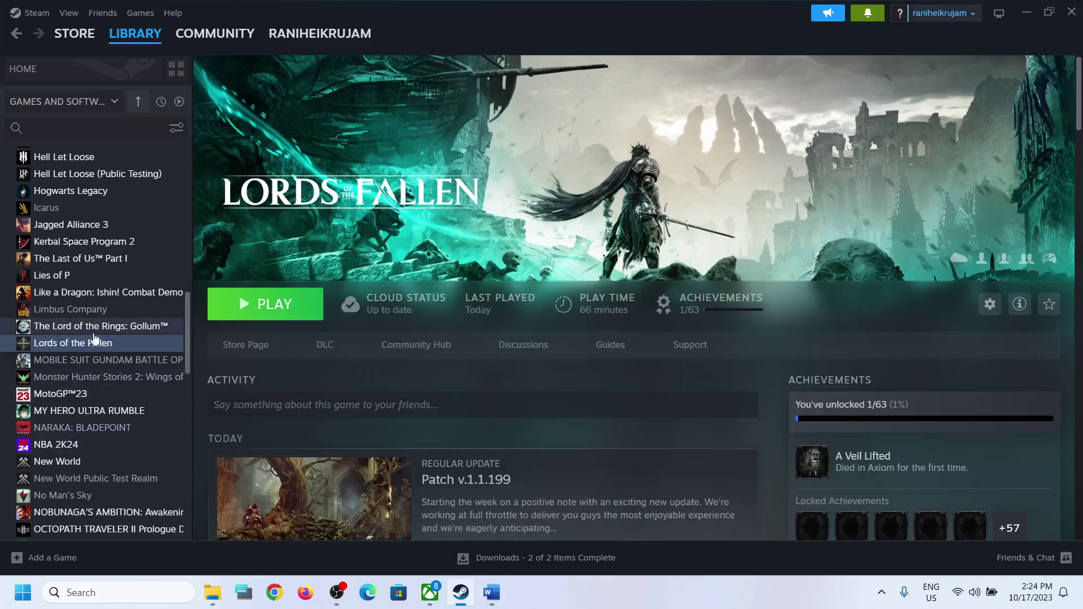
# Look over the library options for Lords of the Fallen and its install folder, and return to the Steam library
pyautogui.rightClick(81, 346)
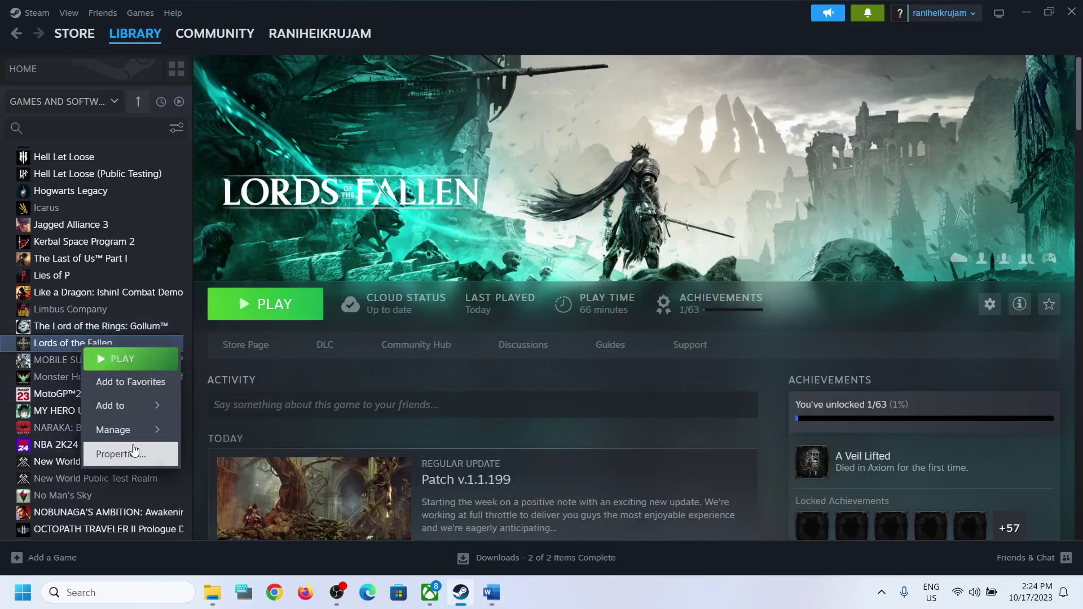
pyautogui.click(509, 407)
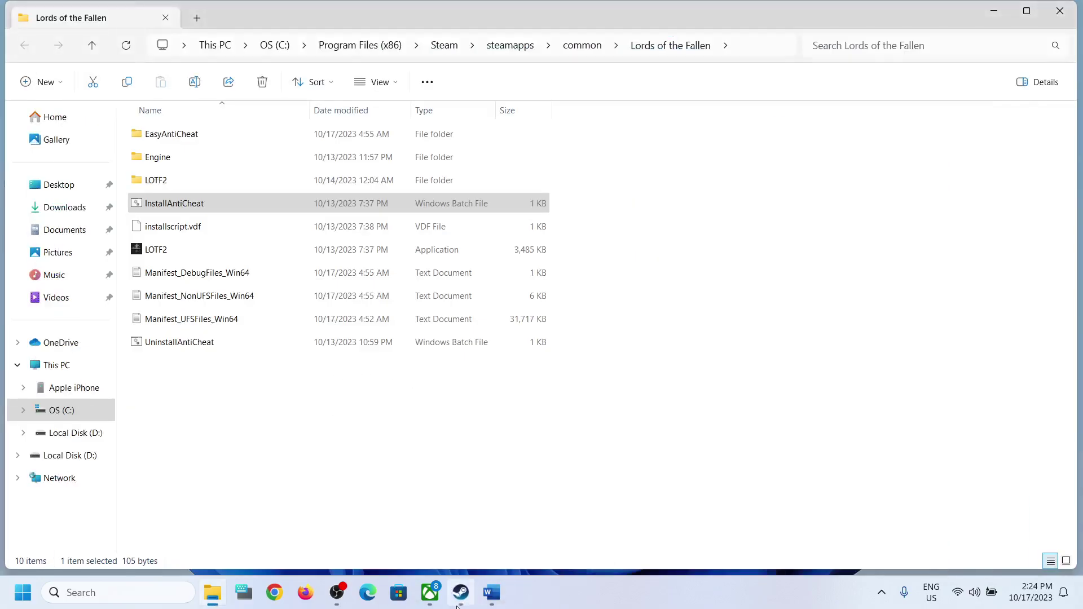
pyautogui.click(457, 602)
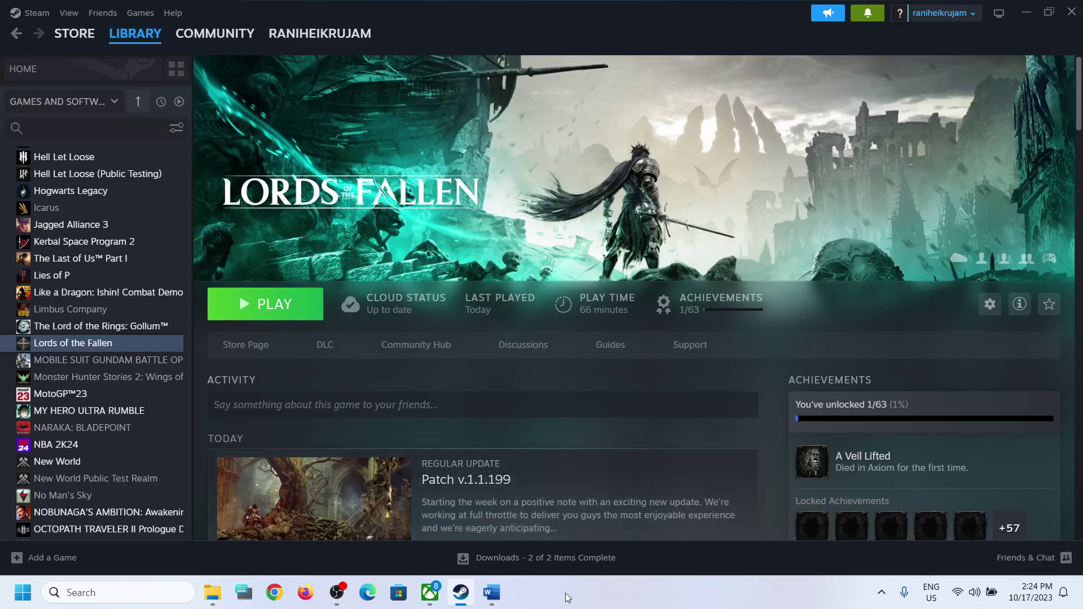
# Highlight "game to different drive" in the guide's Step 5, go back to the guide's title and minimize the document
pyautogui.click(492, 592)
pyautogui.moveTo(1007, 438); pyautogui.dragTo(608, 439)
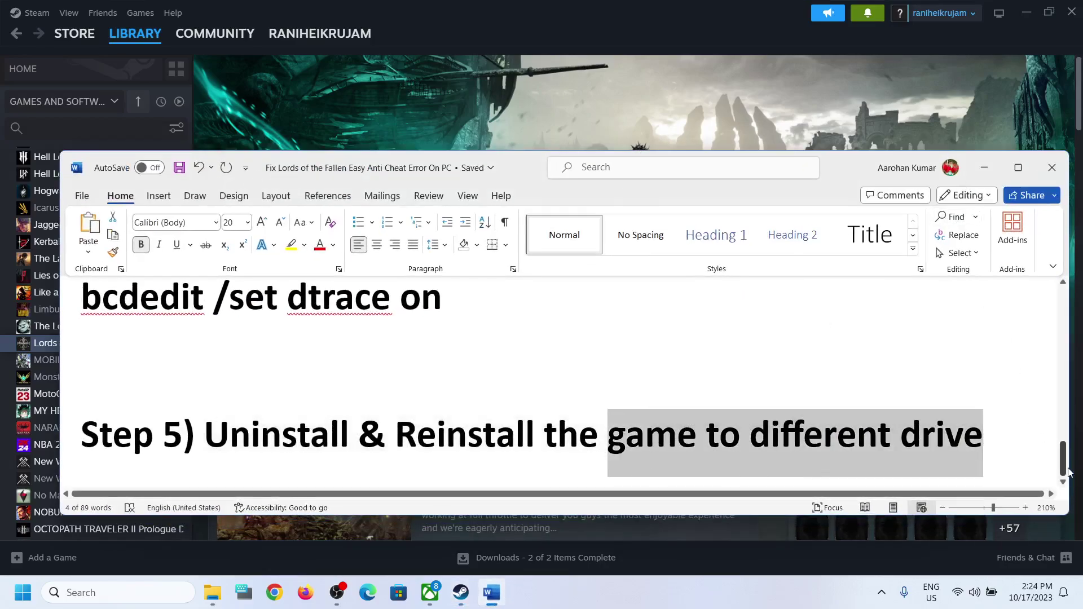
pyautogui.moveTo(1064, 466); pyautogui.dragTo(1068, 289)
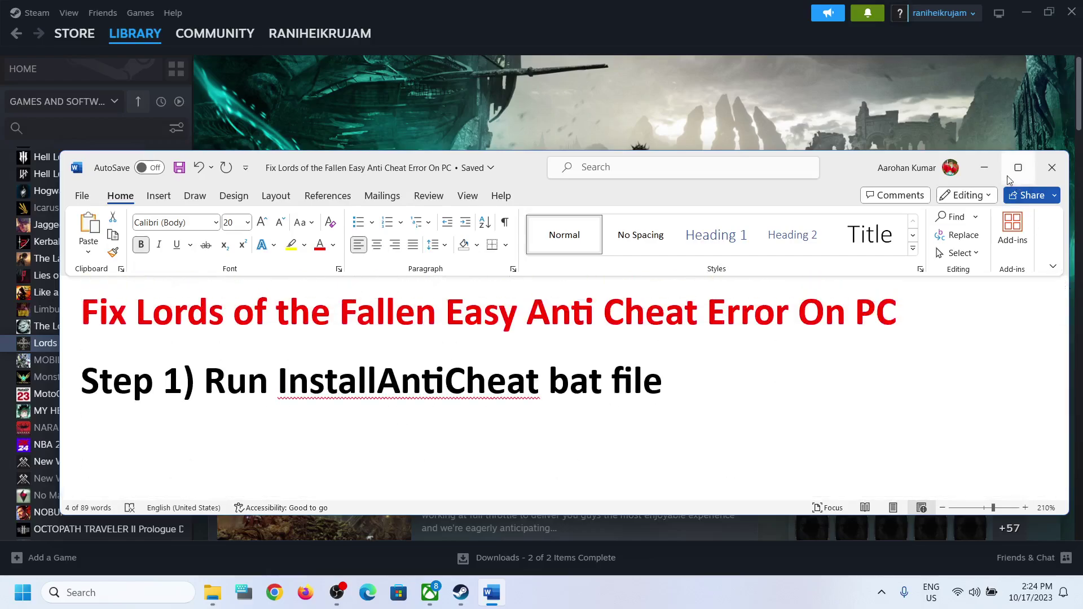
pyautogui.click(984, 168)
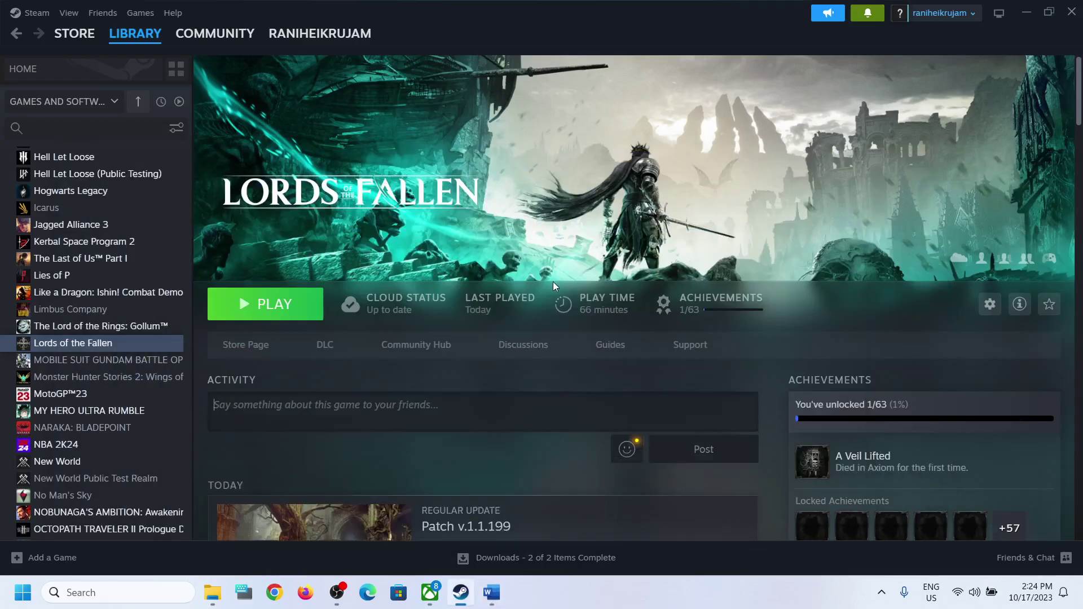